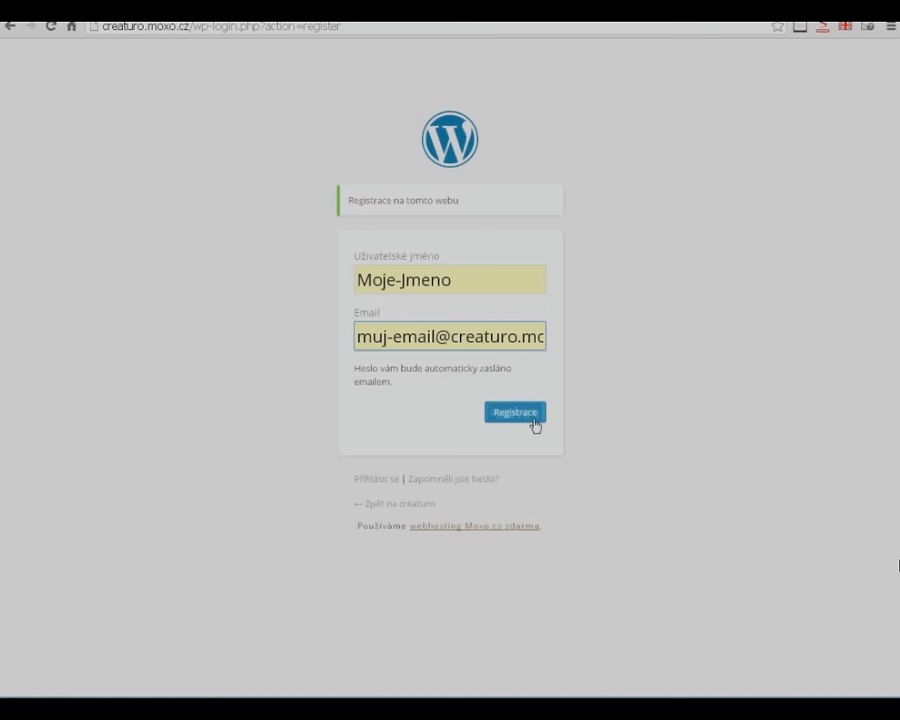
- Submit the WordPress registration form, then switch to the Roundcube inbox and open the message with the login details
click(530, 422)
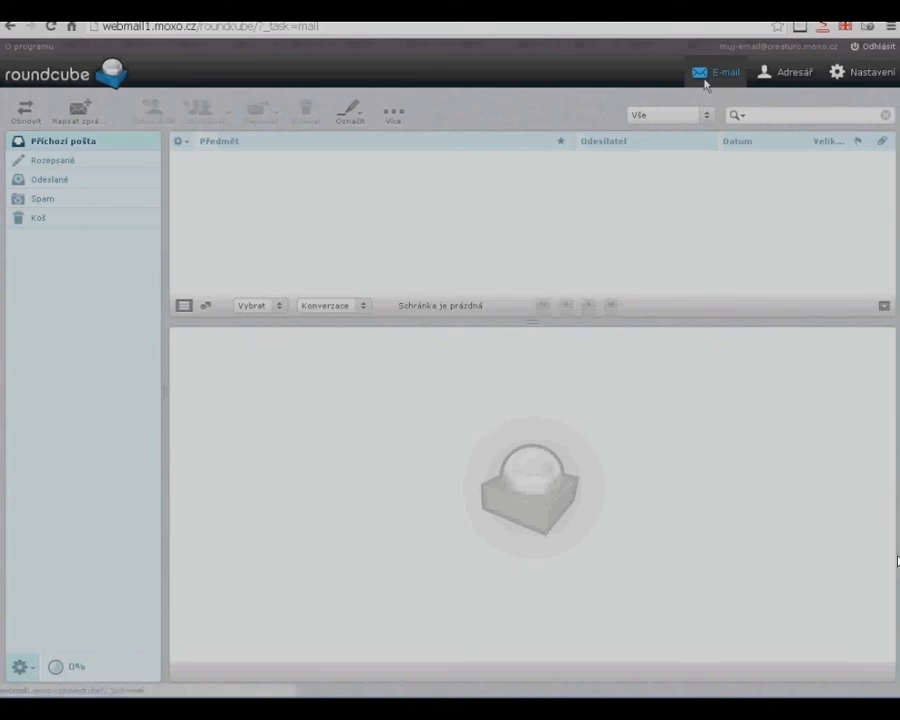
click(329, 163)
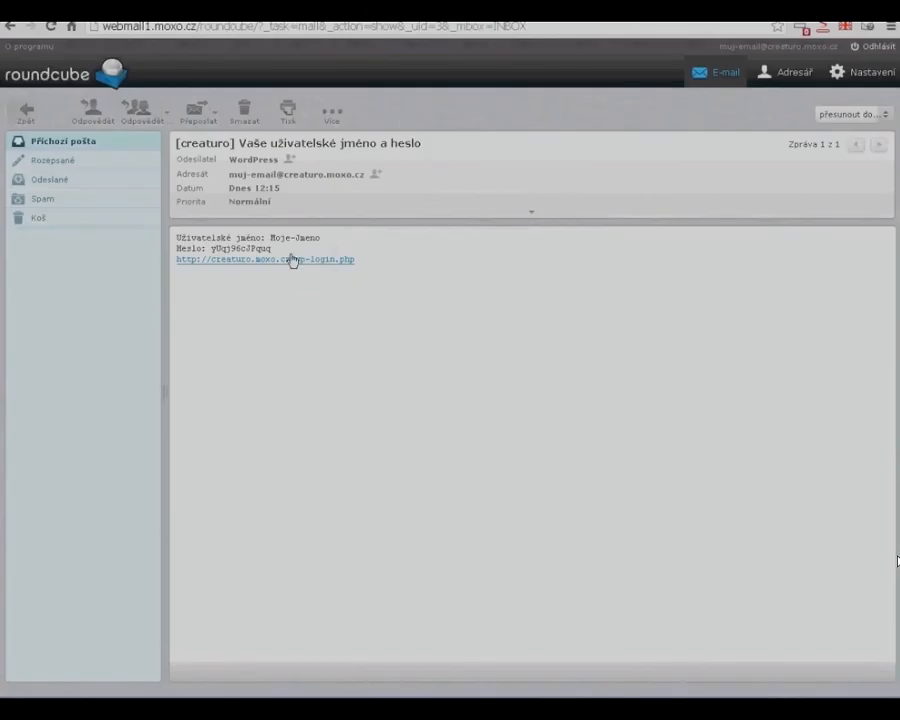
- Copy the username and password from the e-mail into the WordPress login form and log in
drag(321, 238, 271, 238)
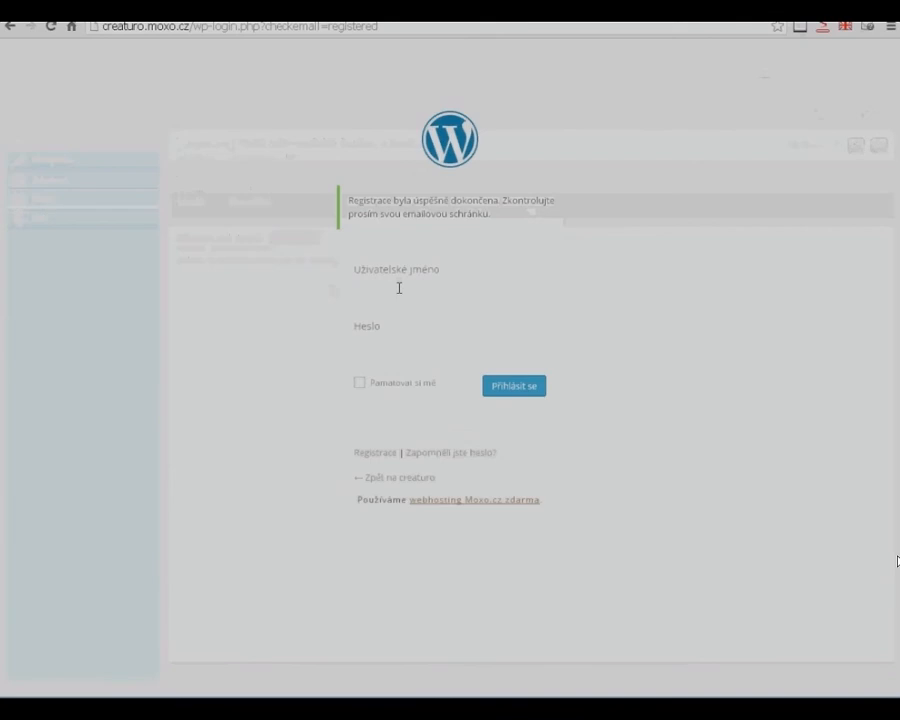
text(Moje-Jmeno)
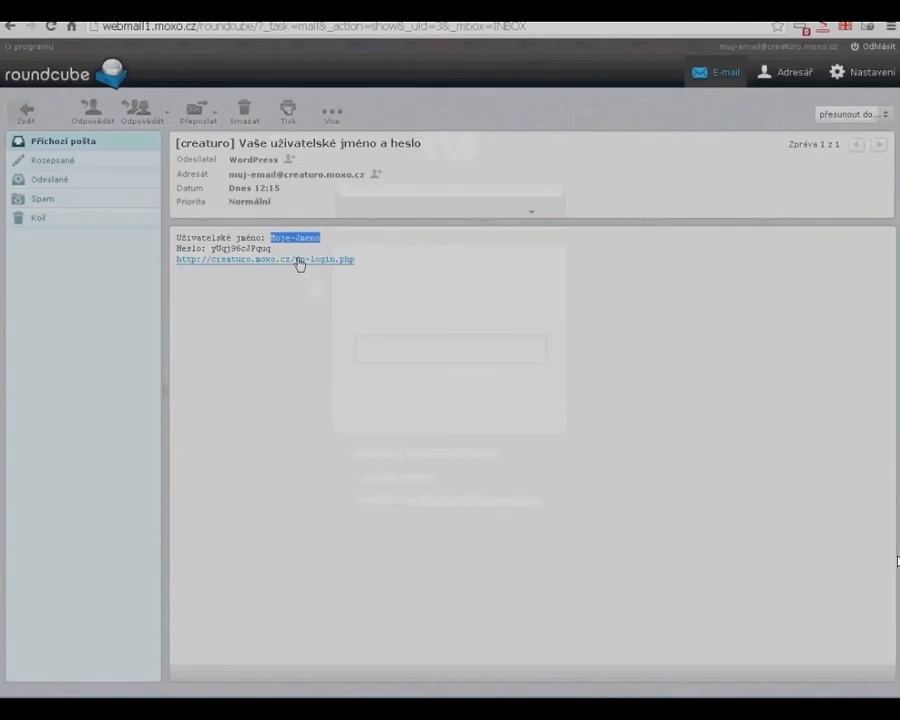
double_click(272, 249)
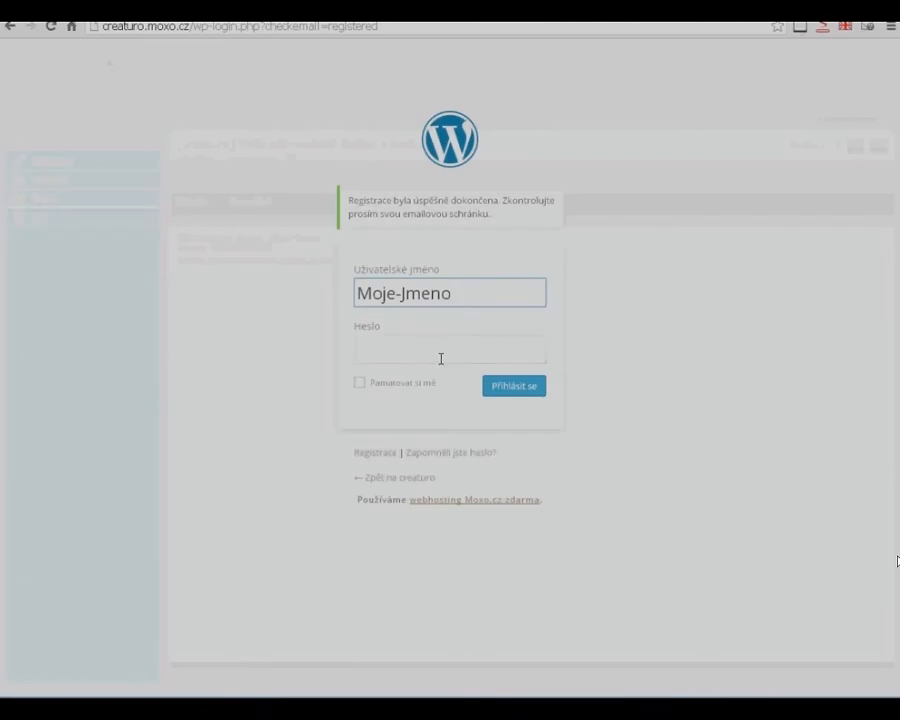
click(440, 357)
key(ctrl+v)
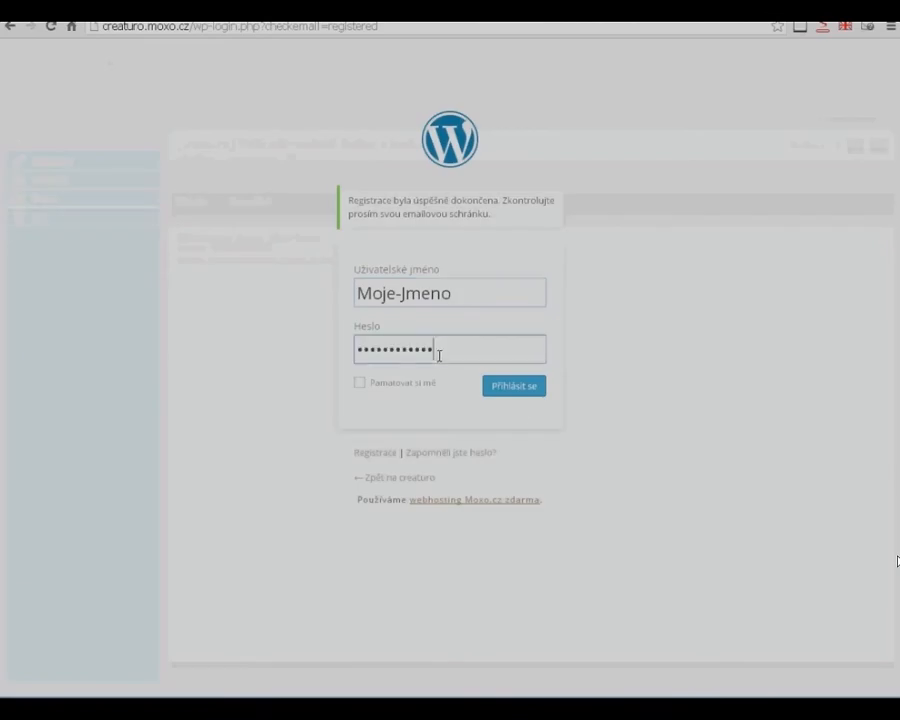
click(516, 388)
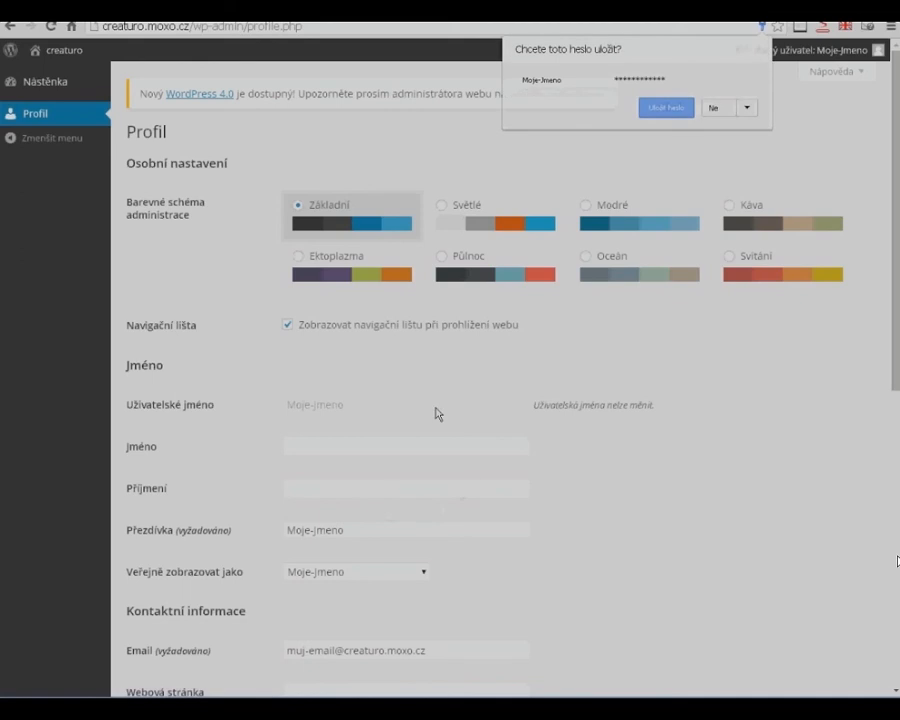
- Decline saving the password in the browser and look through the profile settings page
click(721, 116)
scroll(458, 472, down, 3)
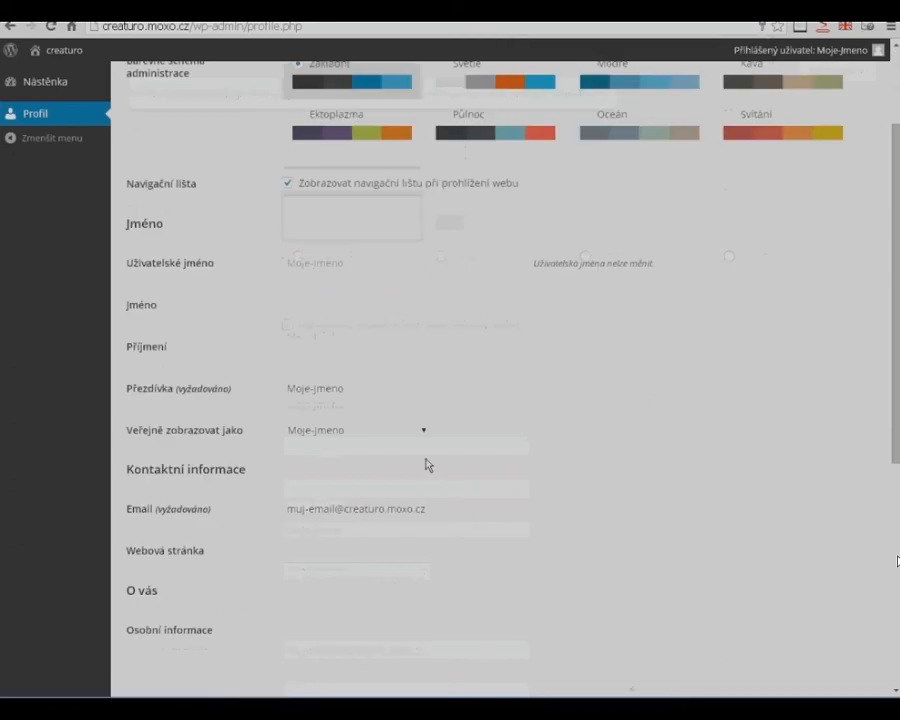
scroll(428, 470, down, 3)
scroll(406, 590, down, 2)
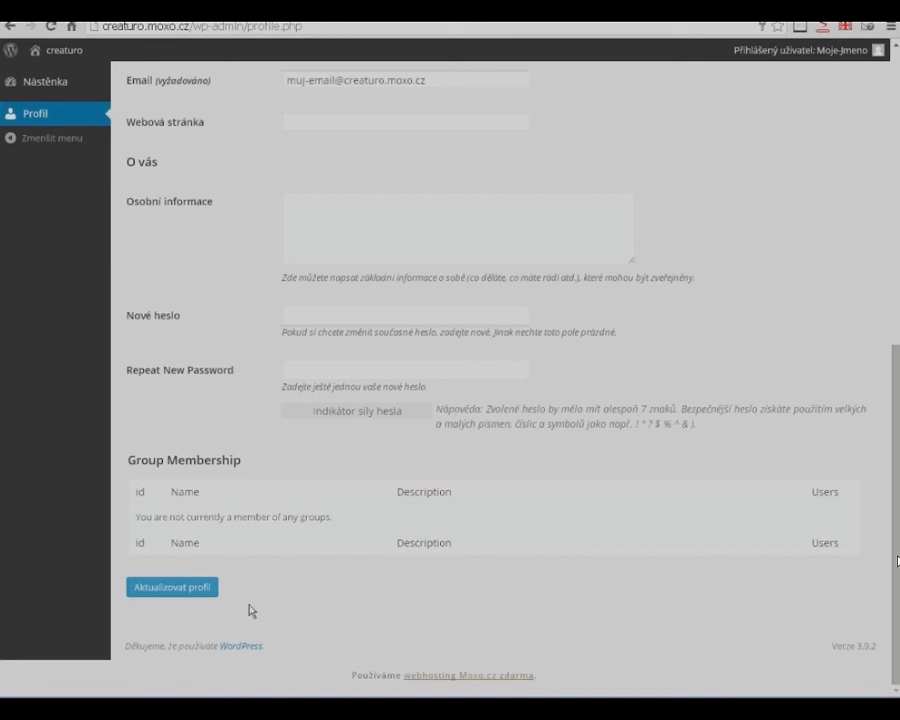
scroll(250, 600, up, 5)
scroll(225, 380, up, 2)
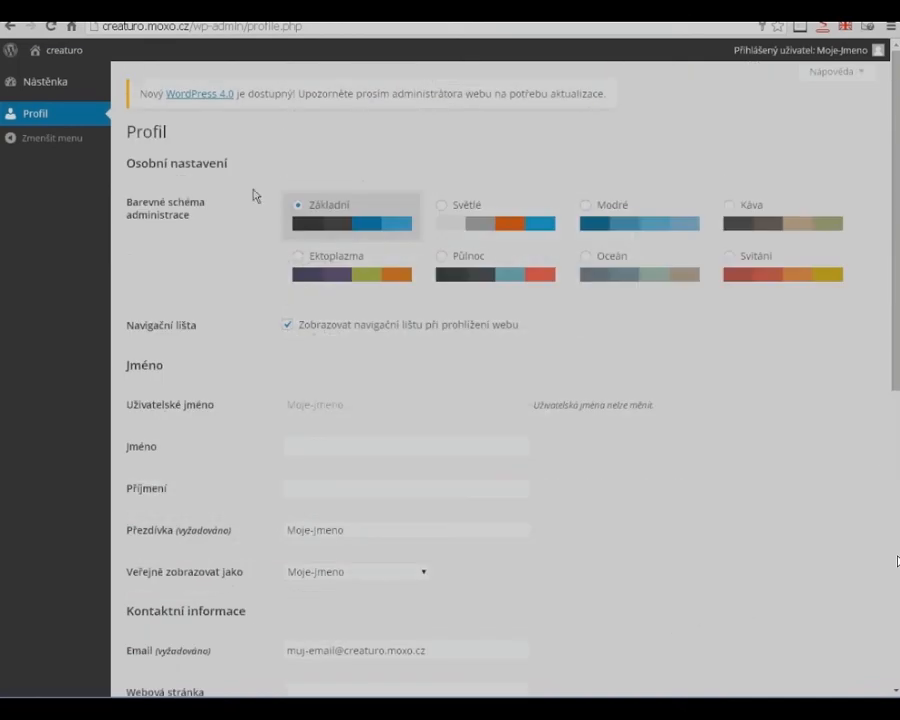
- Go to the creaturo site's front page and open the Vložit aukci form
click(75, 57)
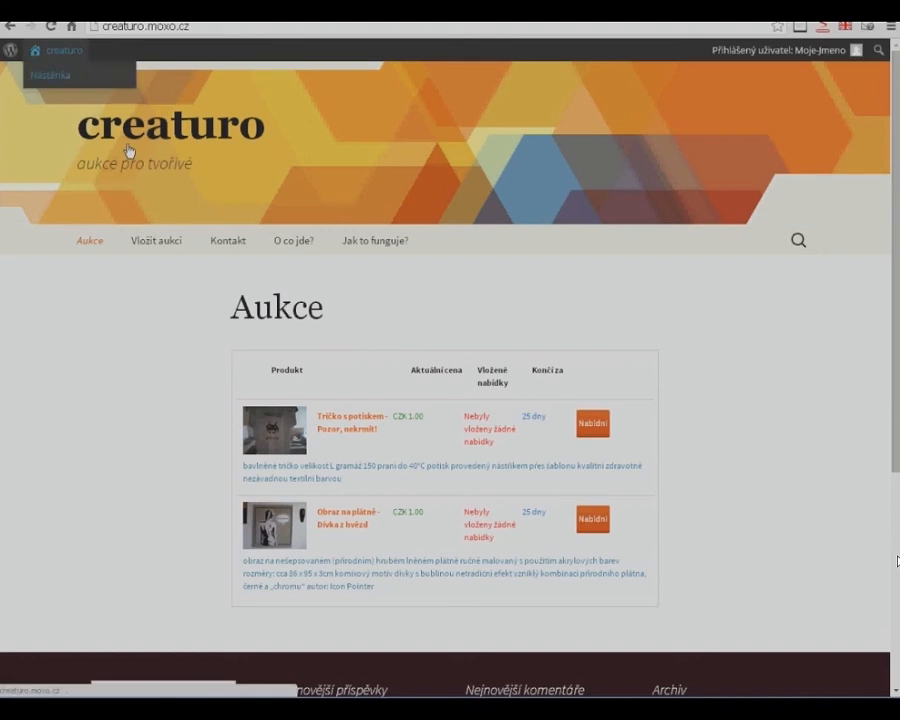
click(169, 253)
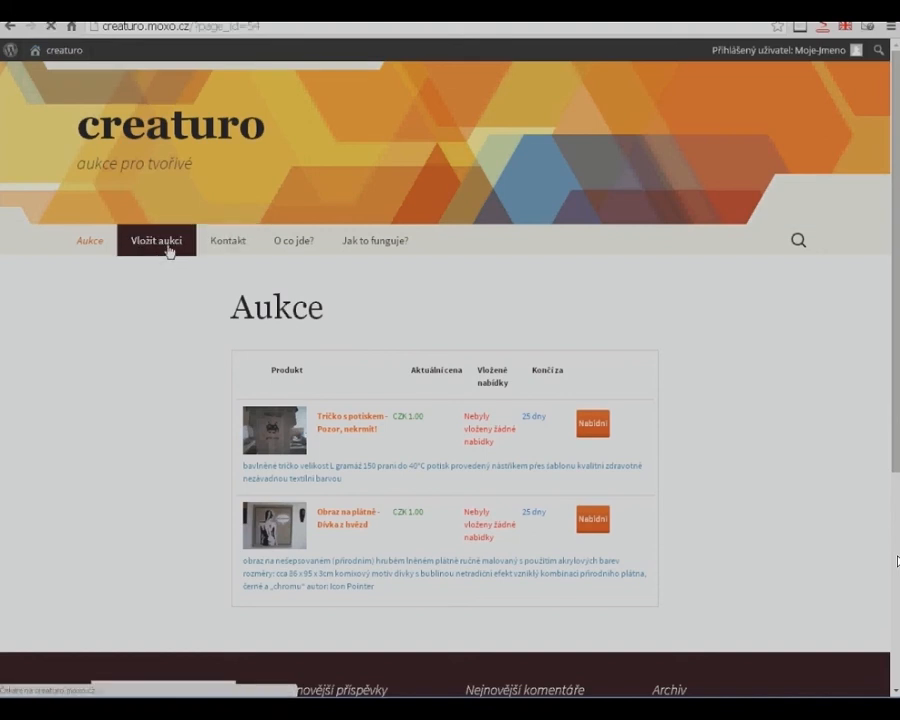
click(342, 379)
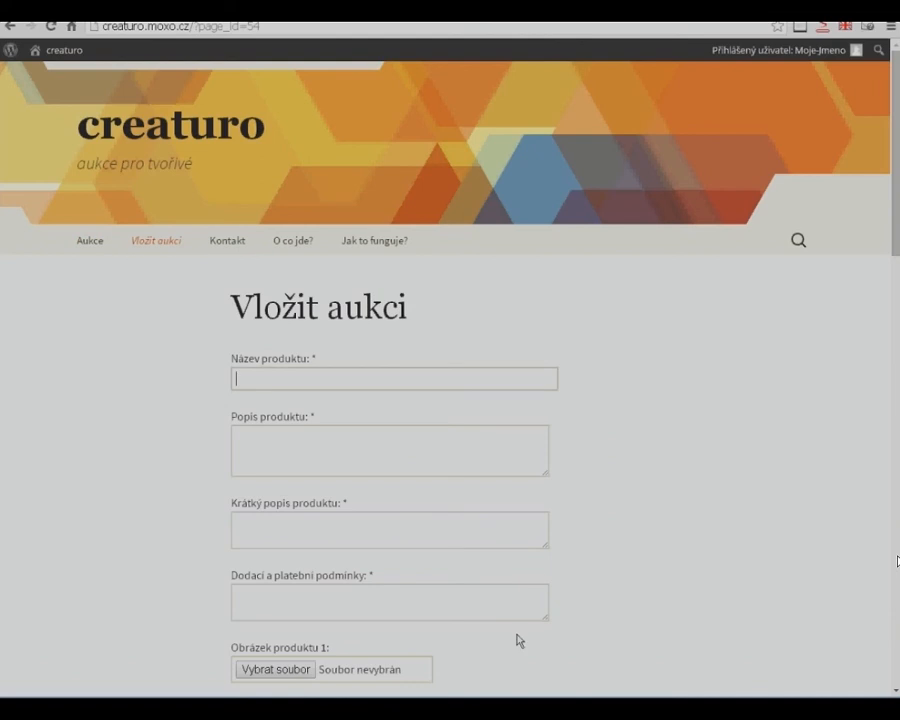
scroll(518, 662, down, 1)
scroll(519, 684, up, 1)
- Copy the title "Obraz na plátně - Dívka z hvězd" from the Notepad text into the auction's product name
click(545, 708)
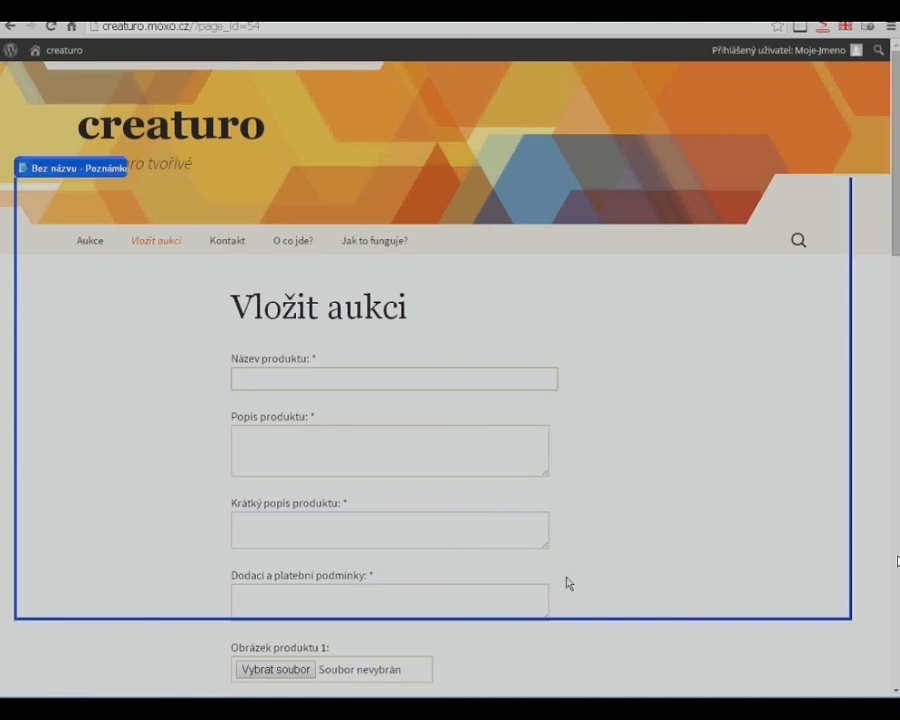
drag(260, 176, 535, 464)
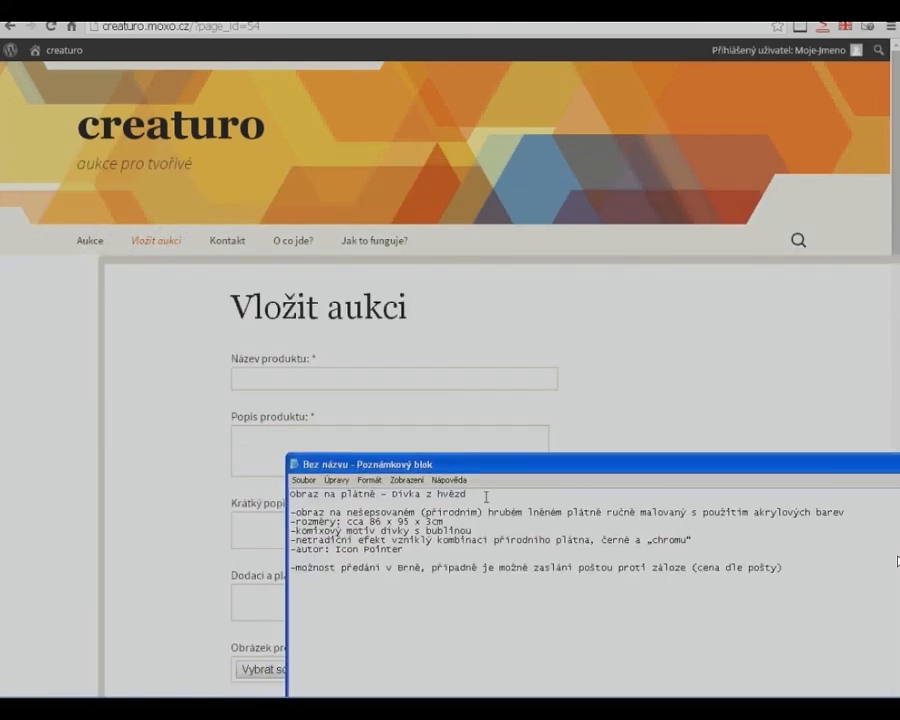
drag(289, 494, 513, 495)
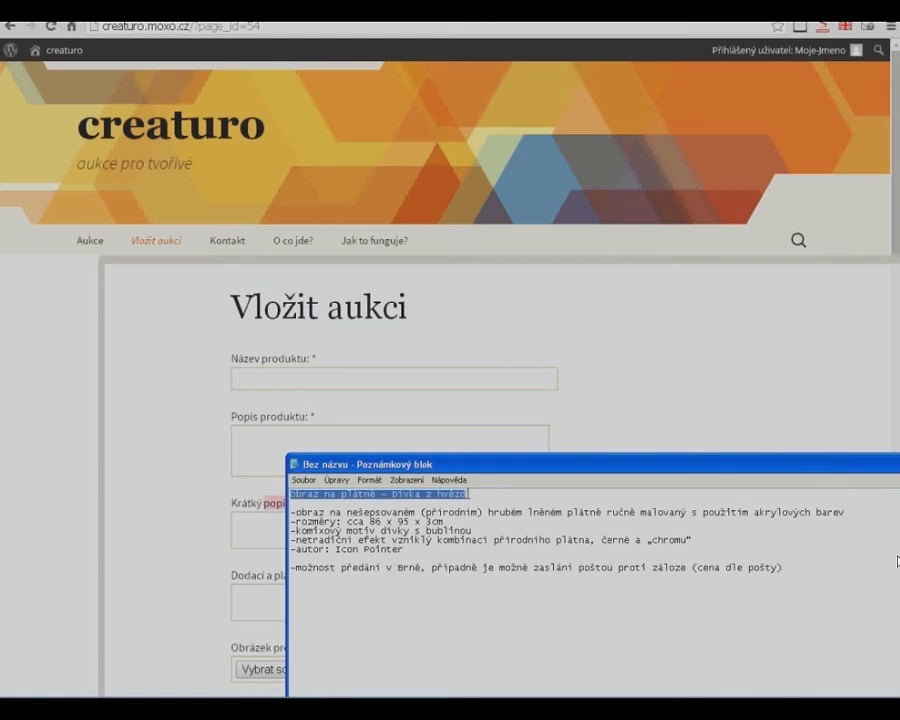
click(321, 376)
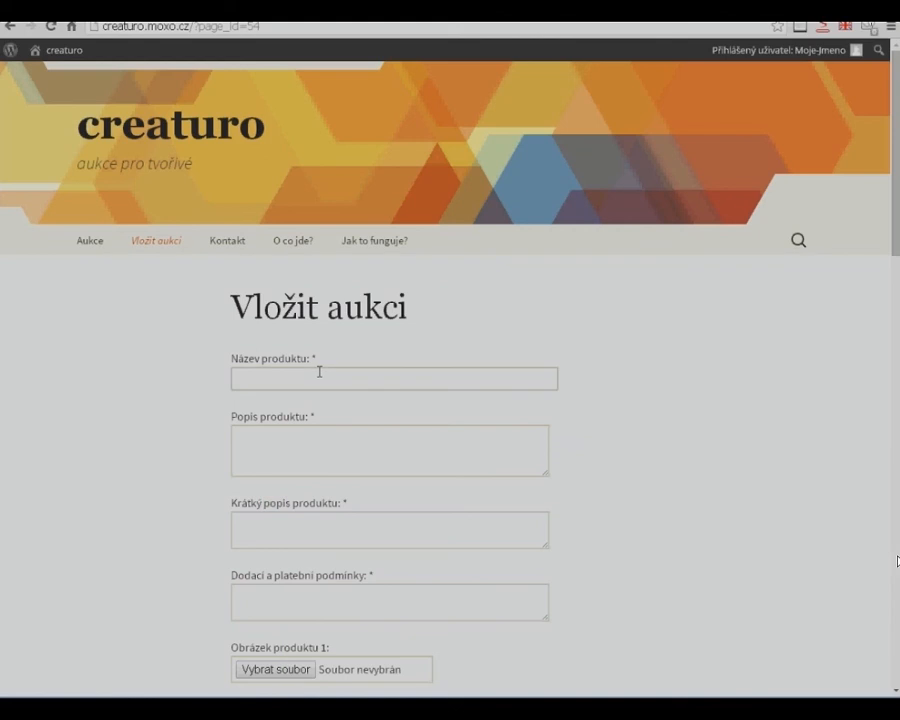
text(Obraz na plátně - Dívka z hvězd)
- Copy the dashed description lines, from material to author, from Notepad into Popis produktu and enlarge the box to fit the text
key(alt+Tab)
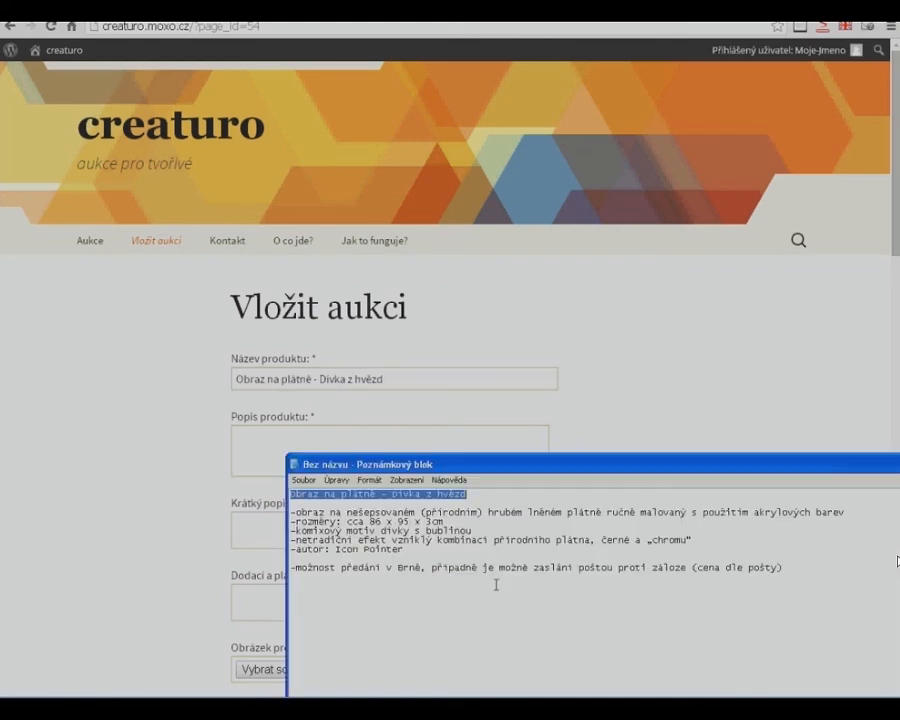
drag(385, 463, 419, 523)
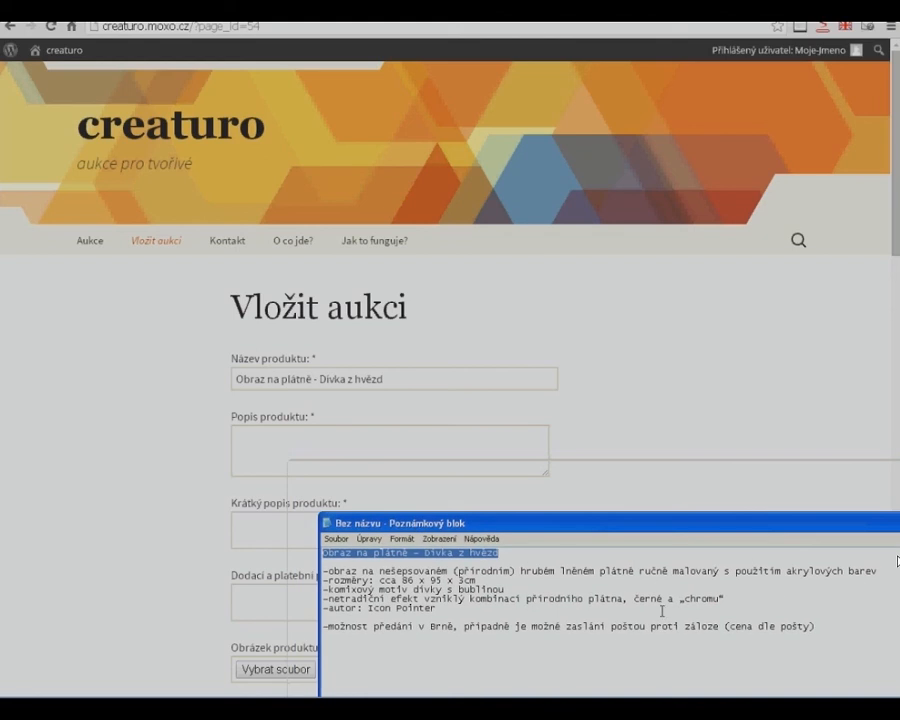
drag(436, 607, 322, 571)
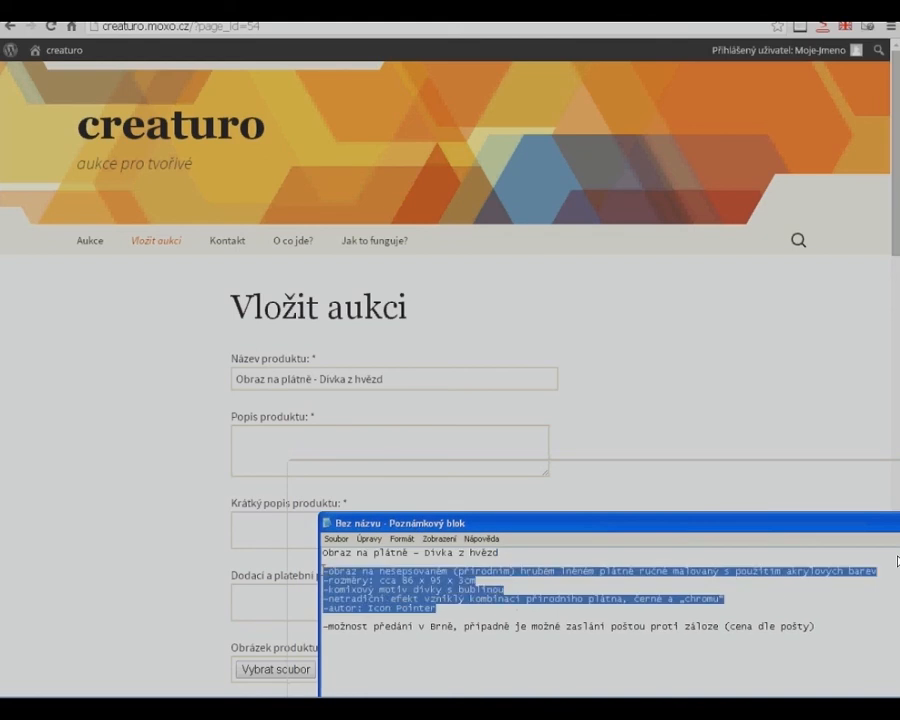
click(271, 437)
key(ctrl+v)
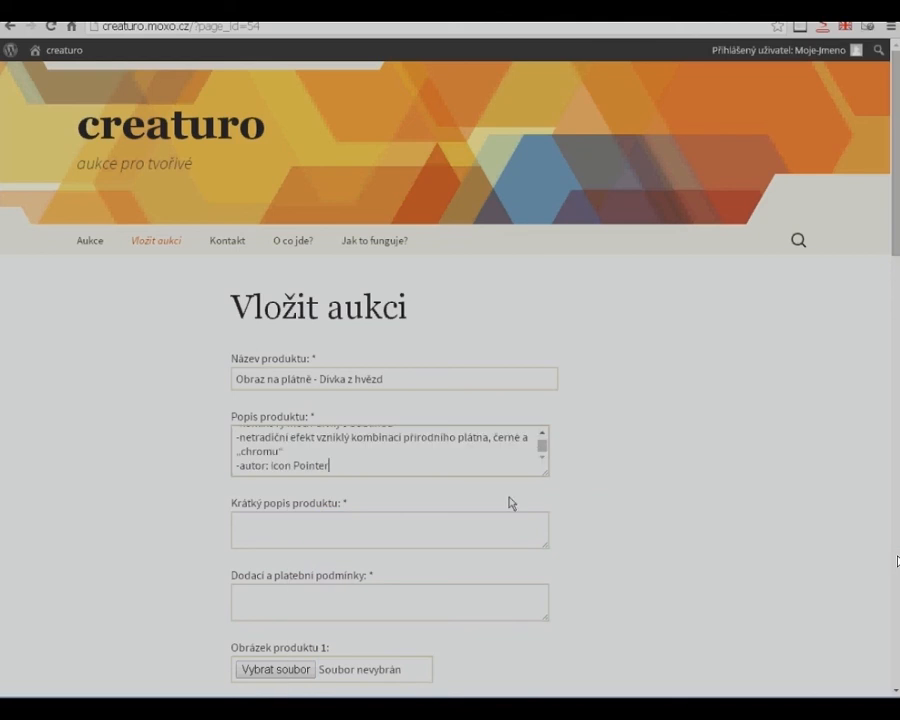
click(544, 437)
click(544, 437)
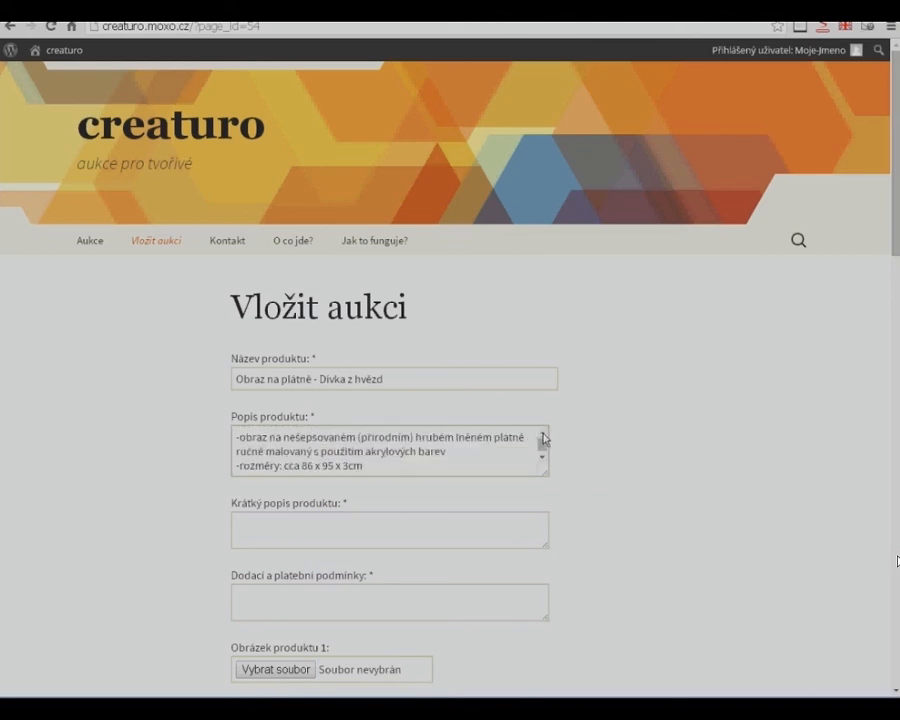
drag(545, 473, 554, 556)
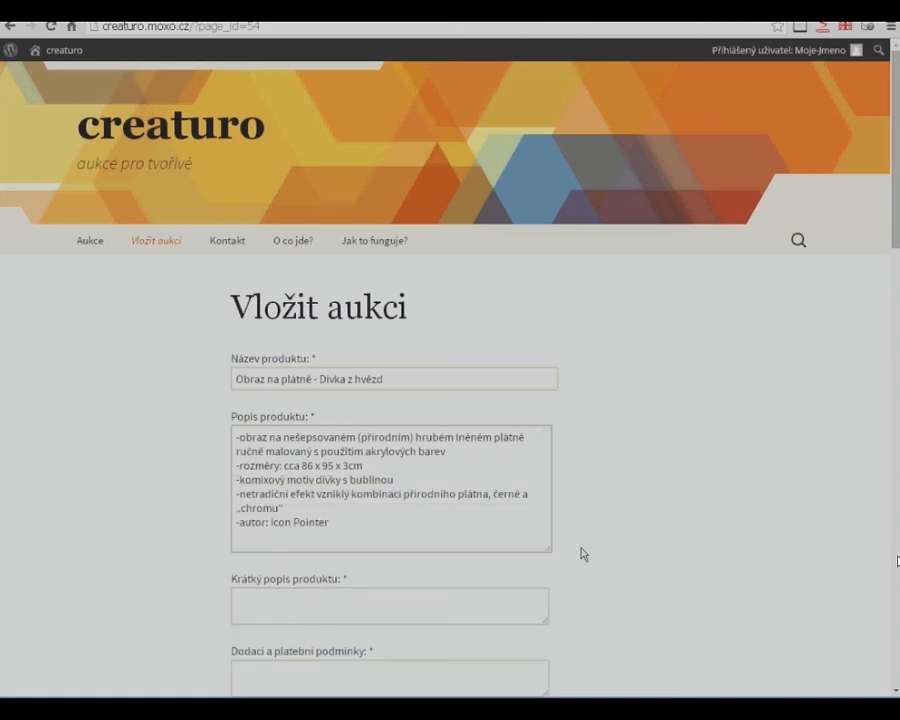
- Copy the whole product description into Krátký popis produktu and enlarge that box
scroll(585, 545, down, 3)
click(448, 464)
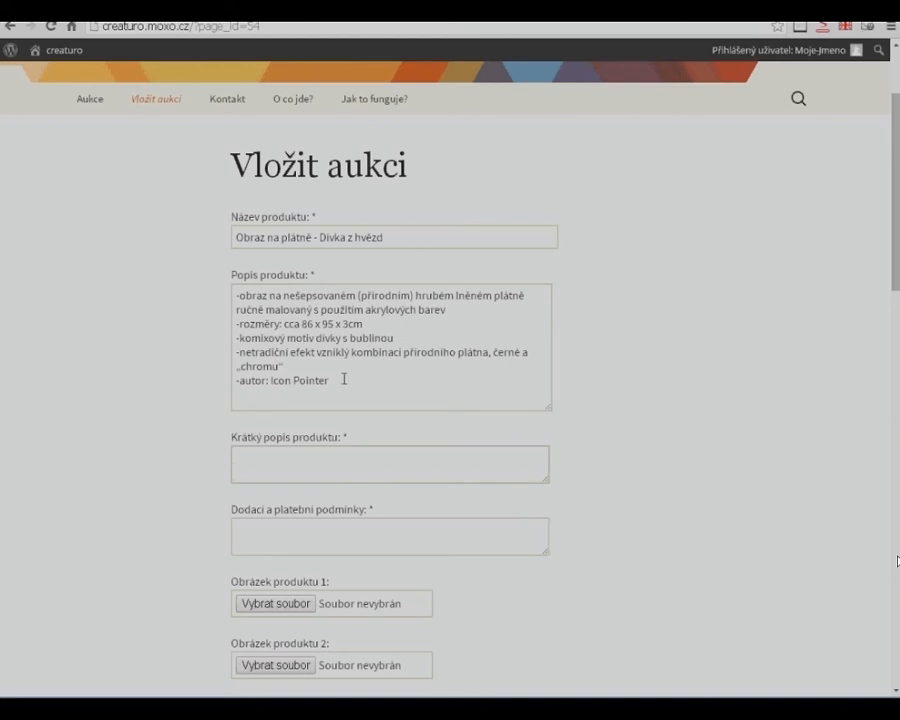
drag(343, 380, 217, 290)
key(ctrl+c)
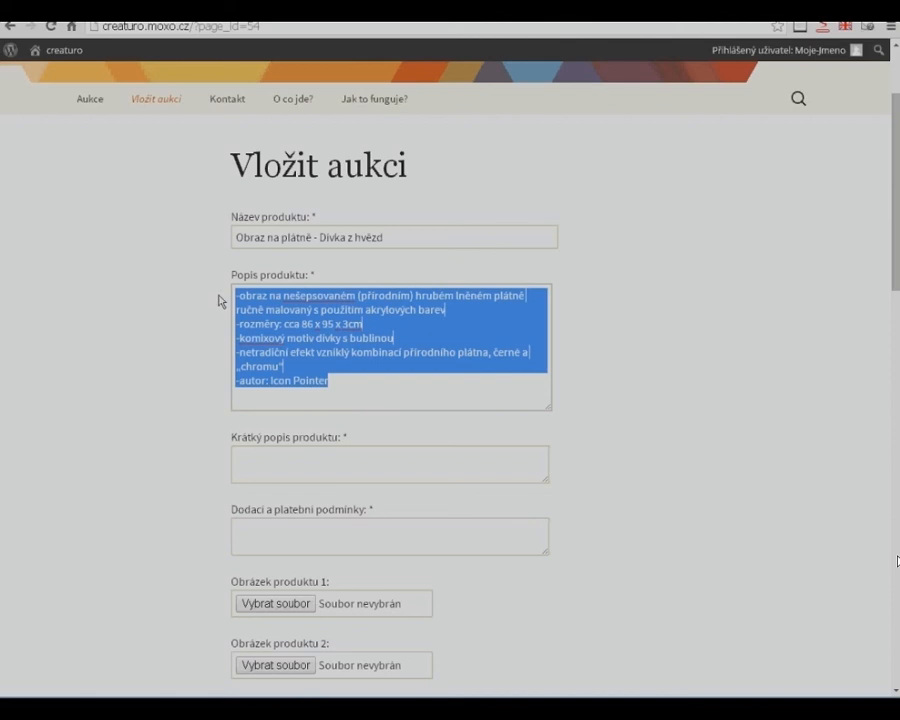
click(280, 456)
key(ctrl+v)
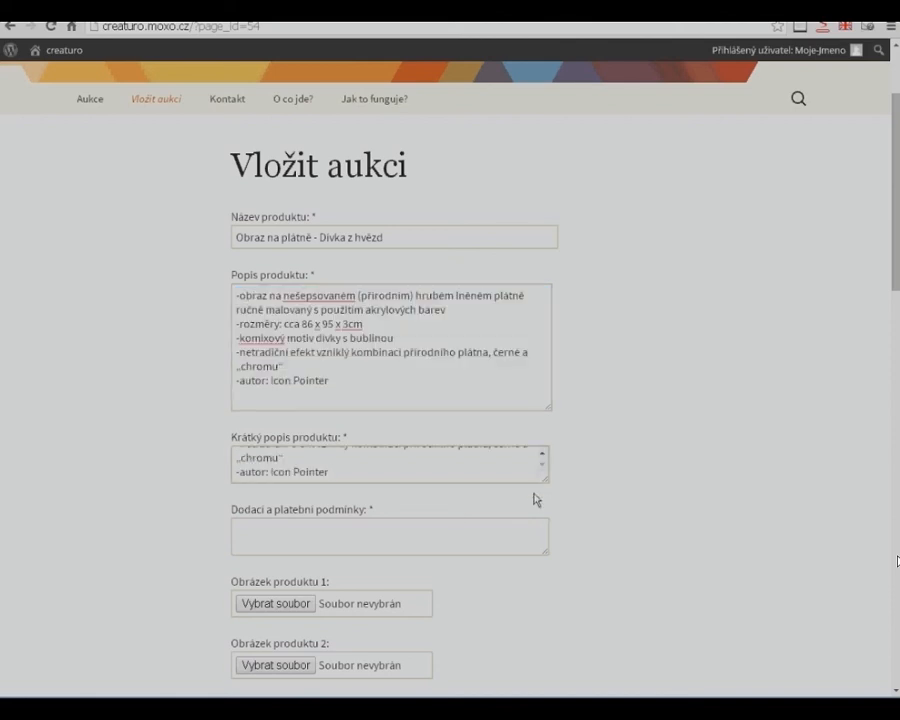
drag(548, 487, 560, 549)
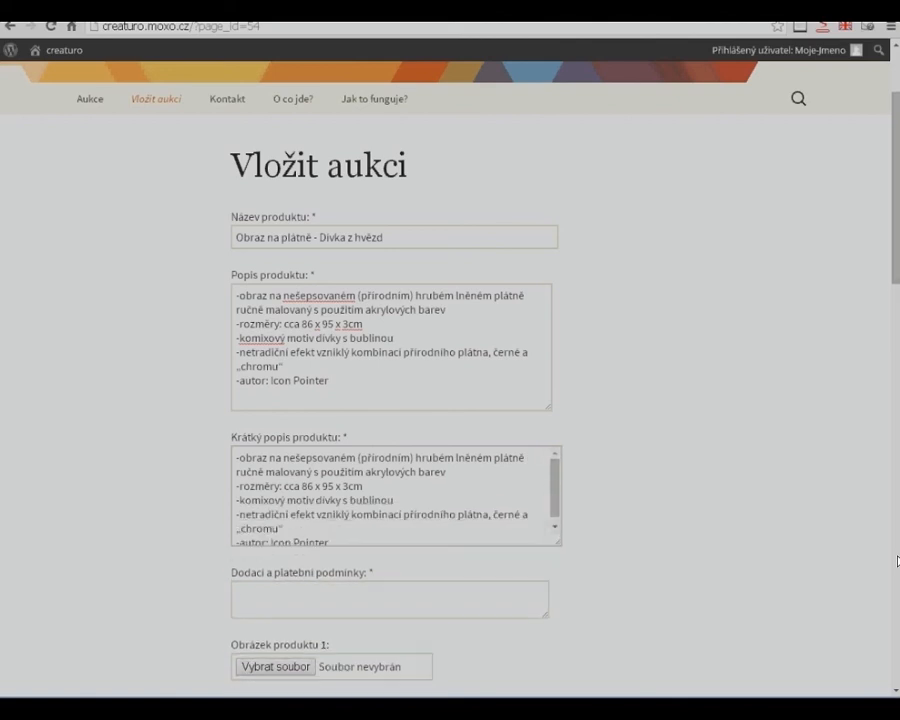
- Copy the Notepad line about handover in Brno or postal delivery into Dodací a platební podmínky
click(548, 706)
drag(472, 523, 410, 318)
drag(775, 421, 262, 422)
key(ctrl+c)
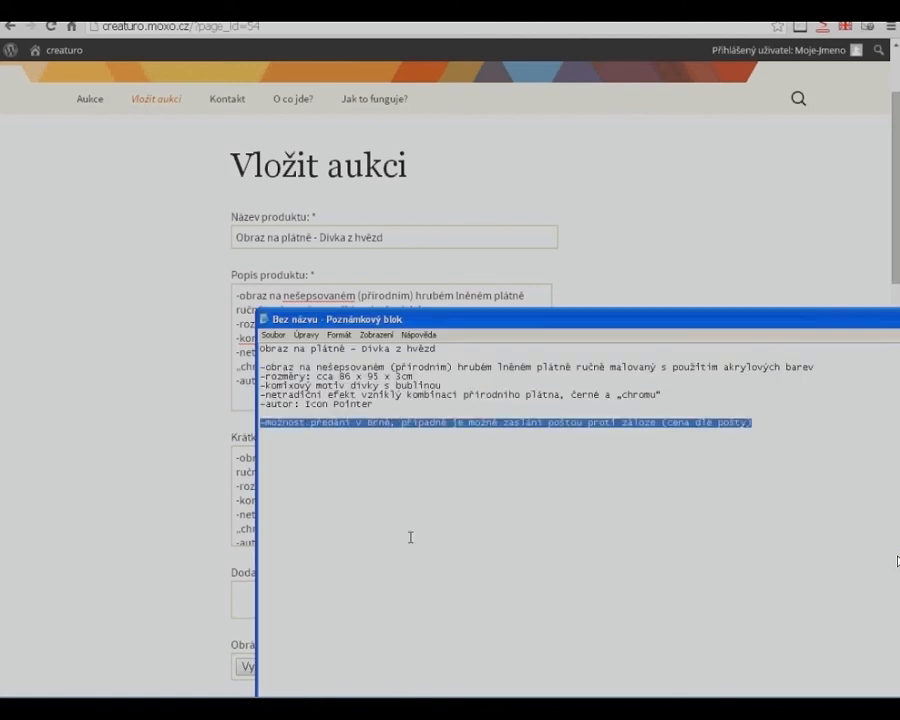
drag(480, 318, 458, 598)
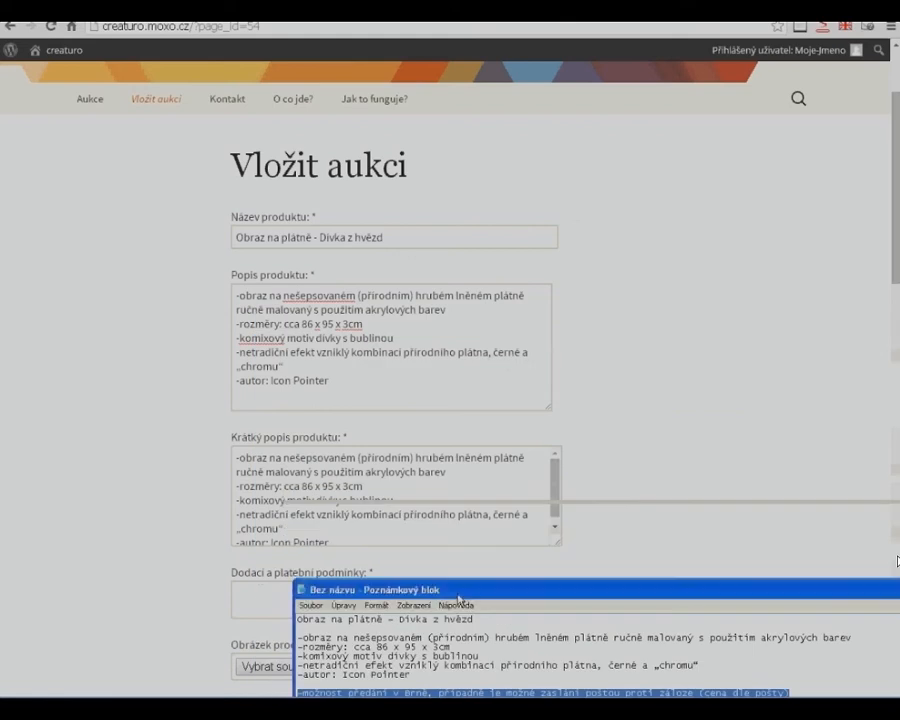
click(474, 588)
scroll(538, 530, down, 3)
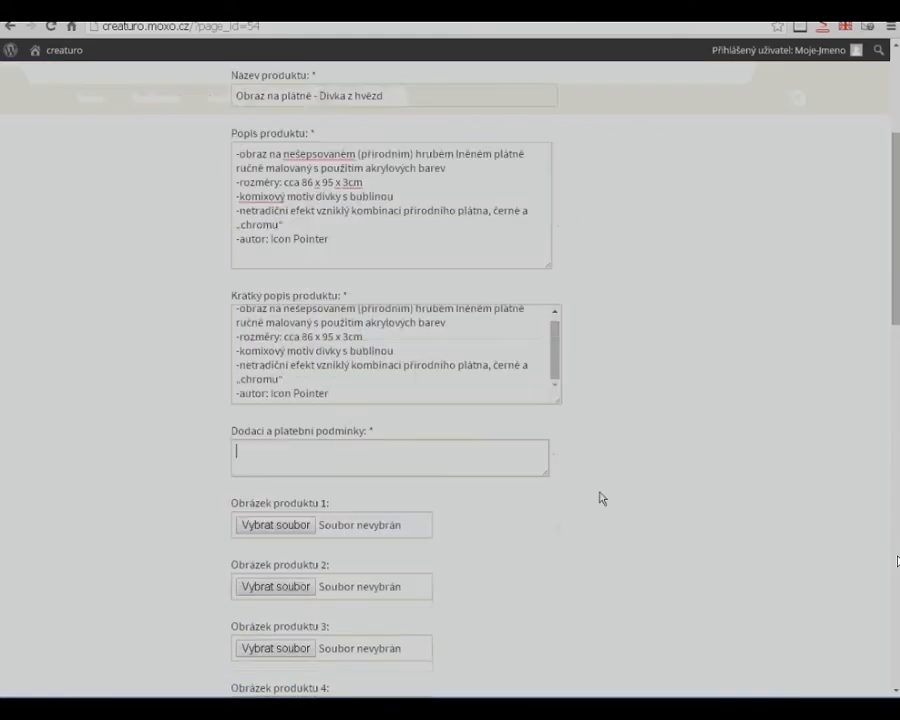
key(ctrl+v)
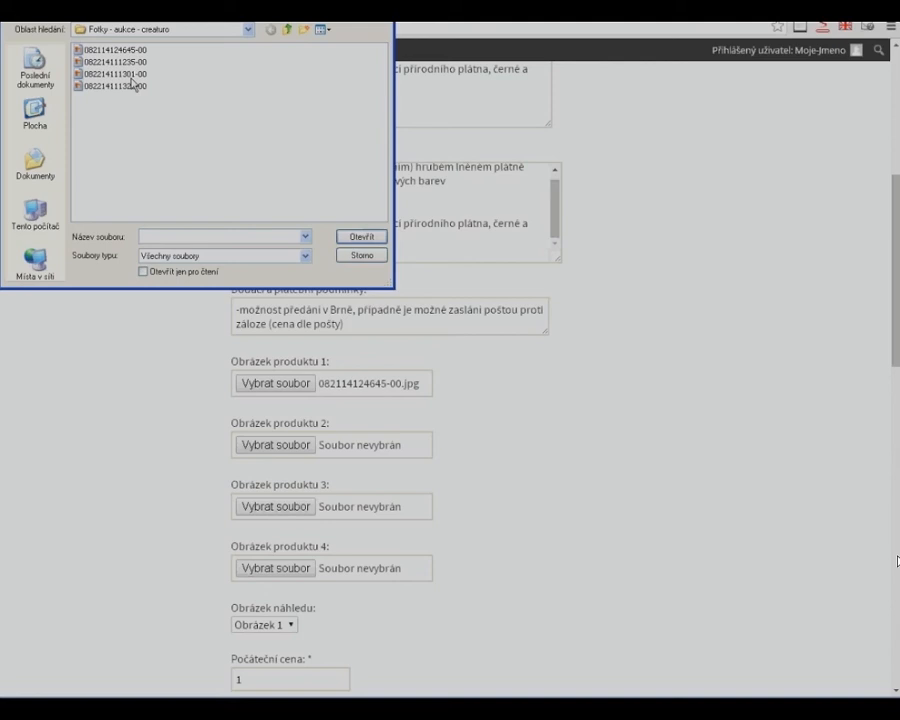
click(110, 60)
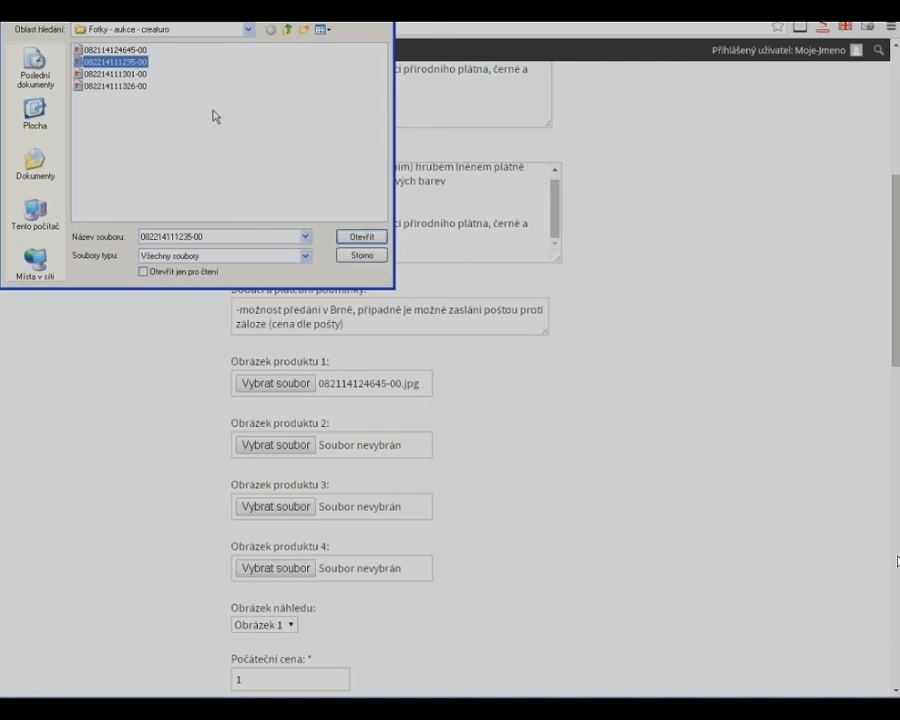
click(348, 236)
click(283, 518)
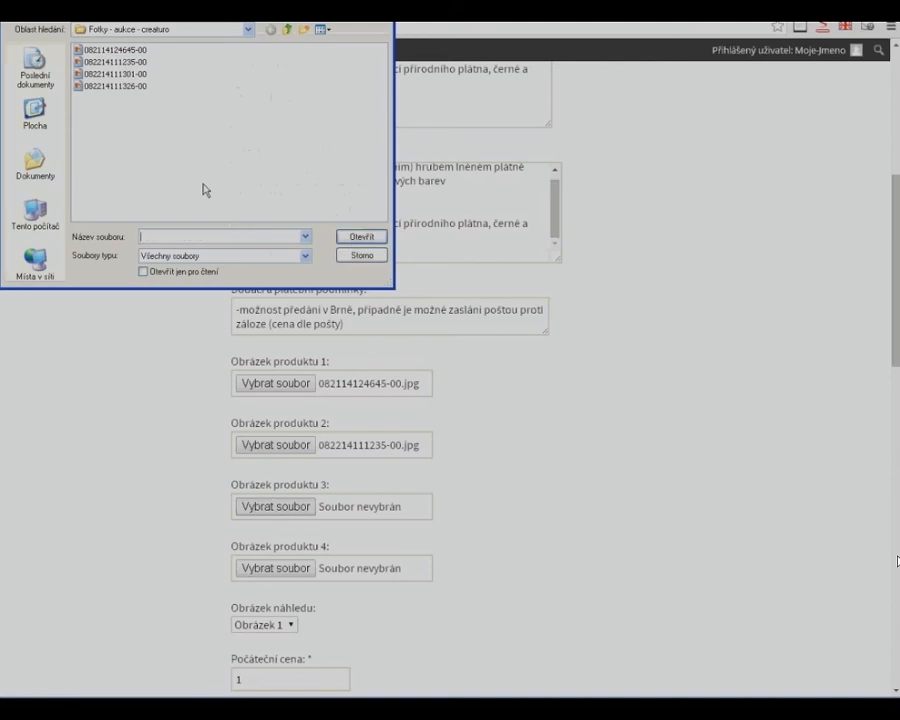
click(115, 73)
click(384, 234)
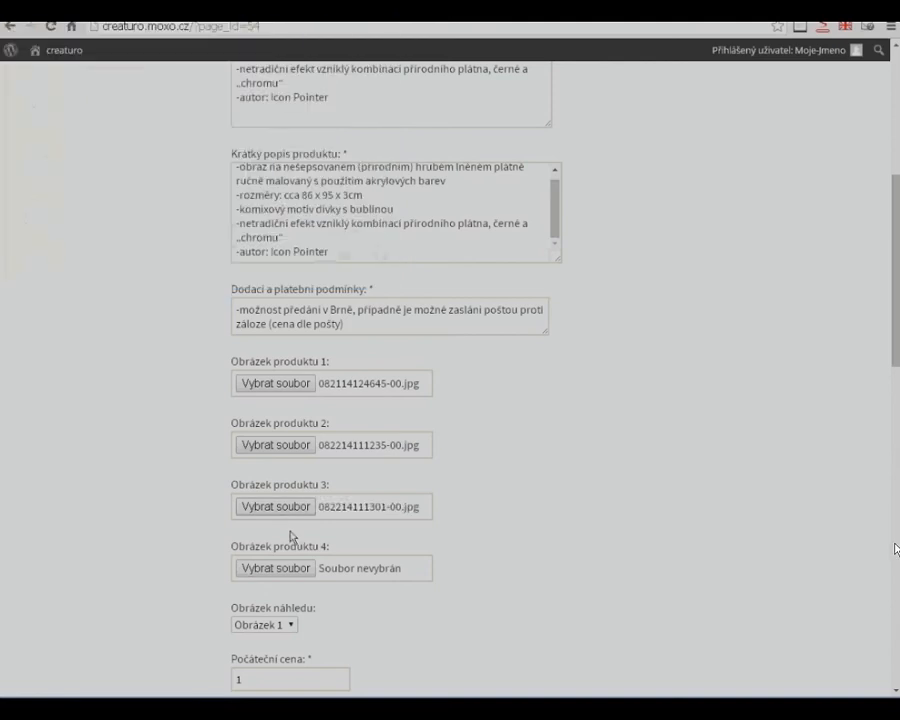
click(294, 570)
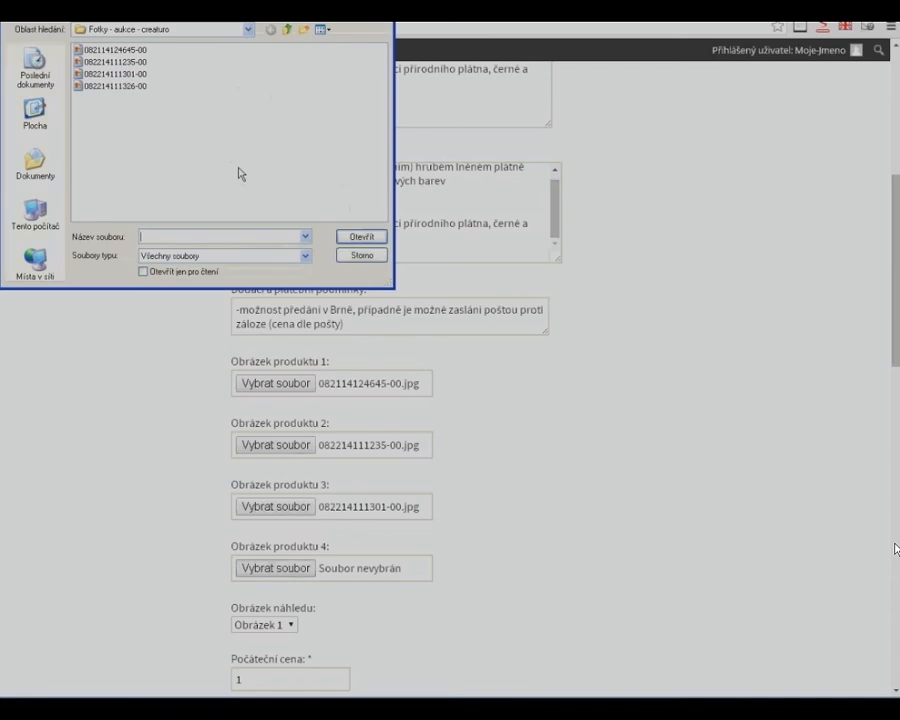
click(125, 86)
click(362, 242)
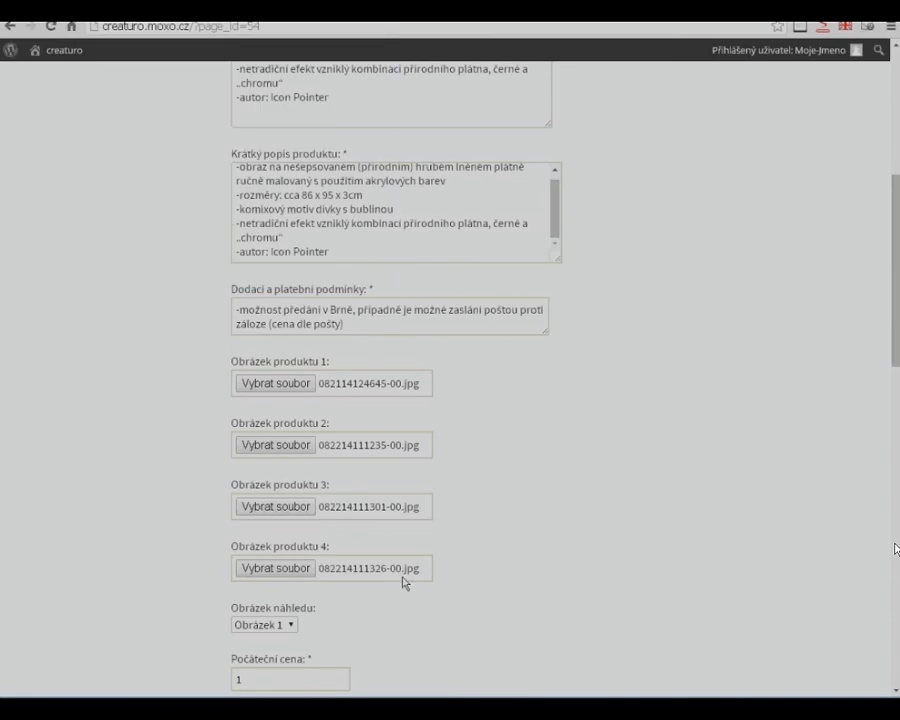
- Choose Obrázek 1 as the auction's preview image (Obrázek náhledu)
scroll(400, 585, down, 1)
scroll(401, 591, down, 2)
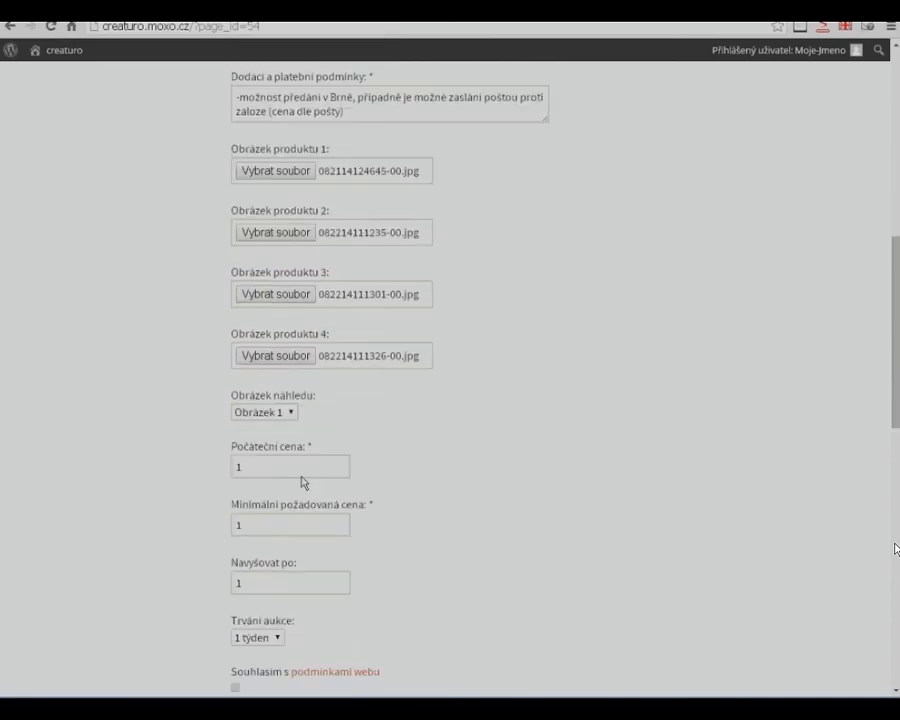
click(293, 416)
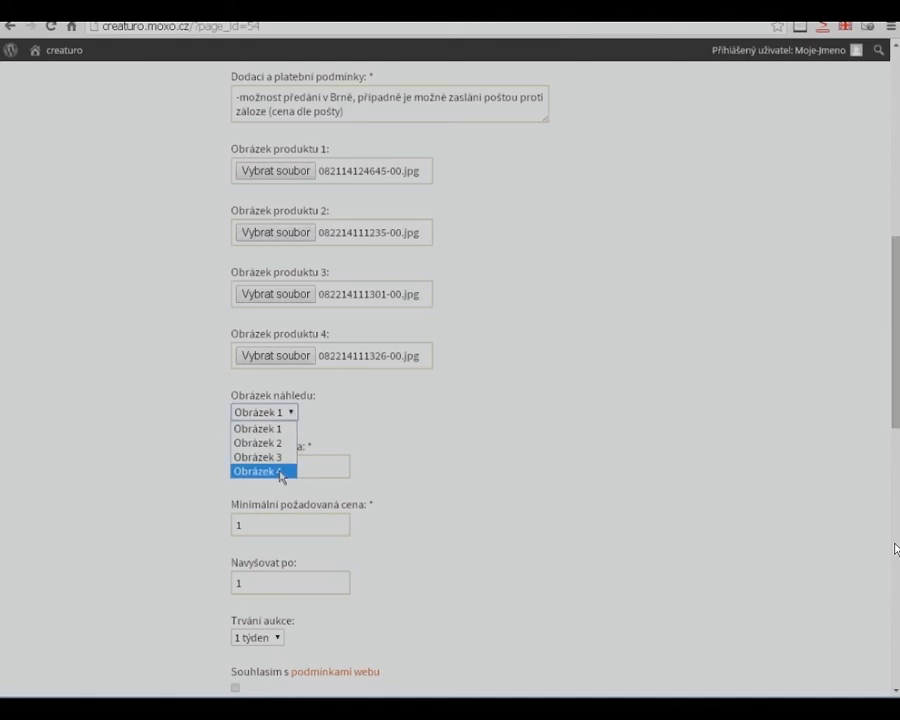
click(257, 428)
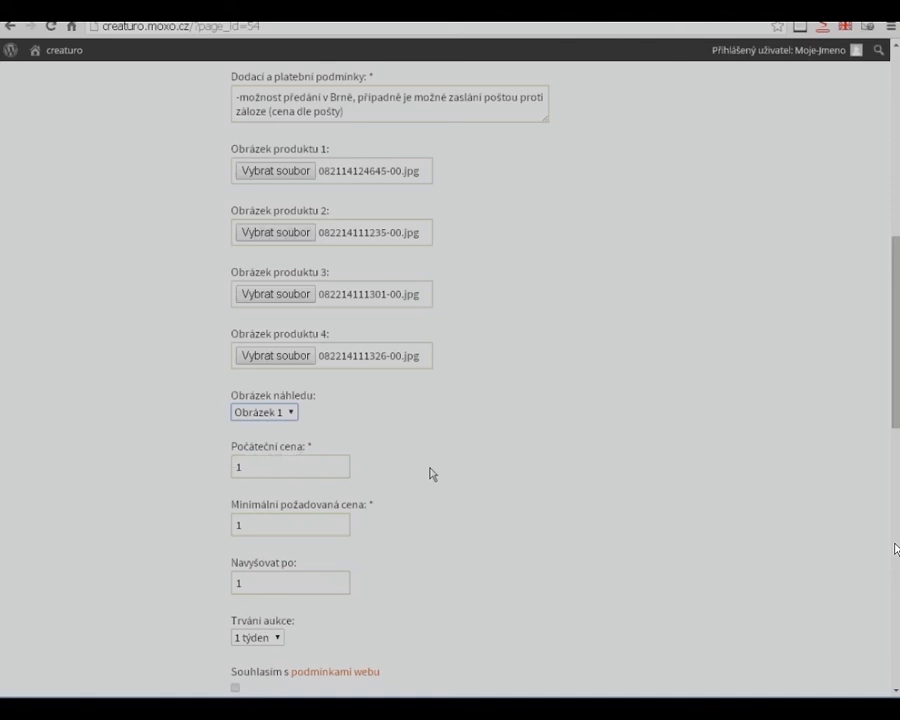
- Set the minimum required price (Minimální požadovaná cena) to 2500
scroll(430, 472, down, 1)
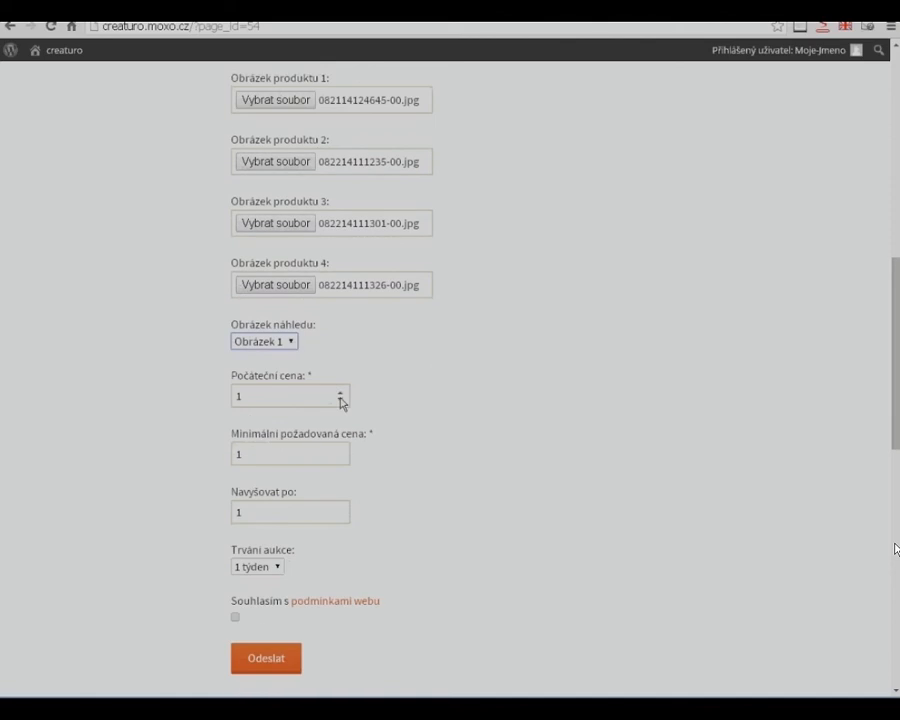
click(286, 454)
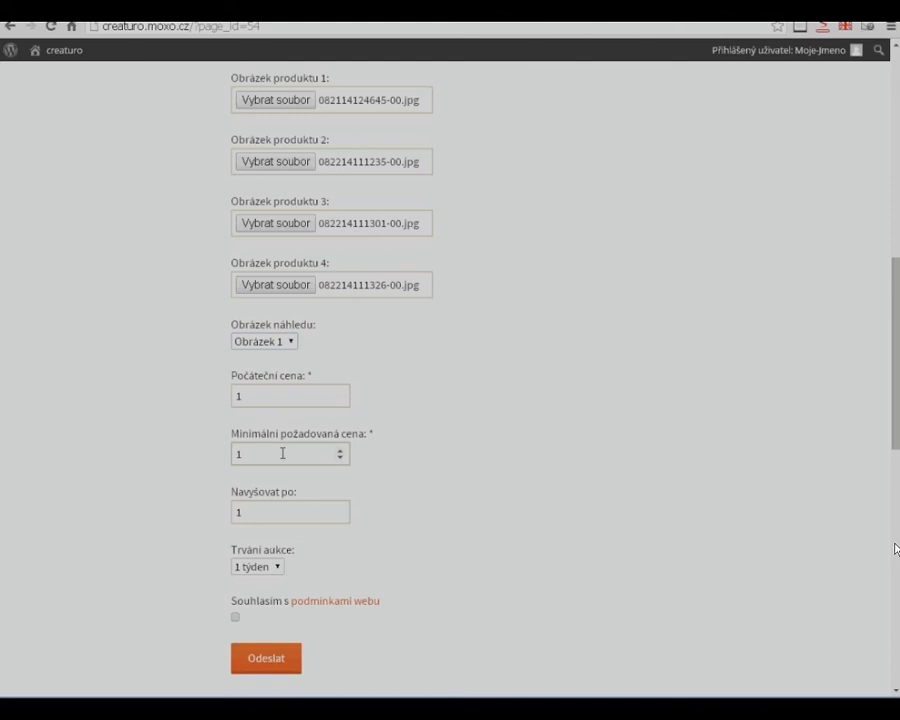
drag(267, 454, 163, 455)
text(2500)
click(273, 516)
- Set the auction duration to 4 týdny and agree to the website's terms
scroll(372, 571, down, 1)
click(278, 497)
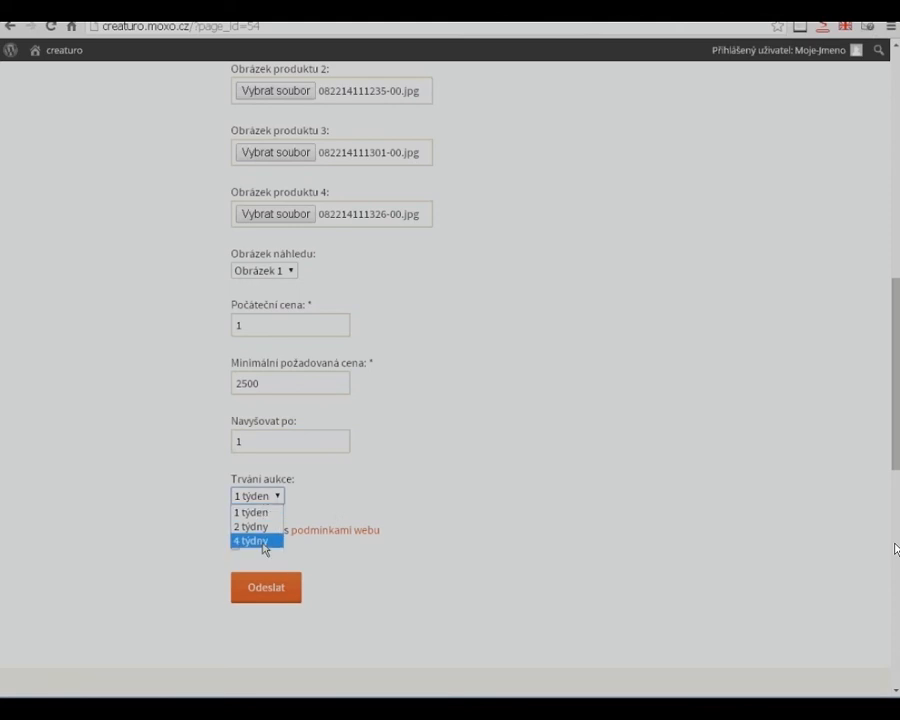
click(263, 542)
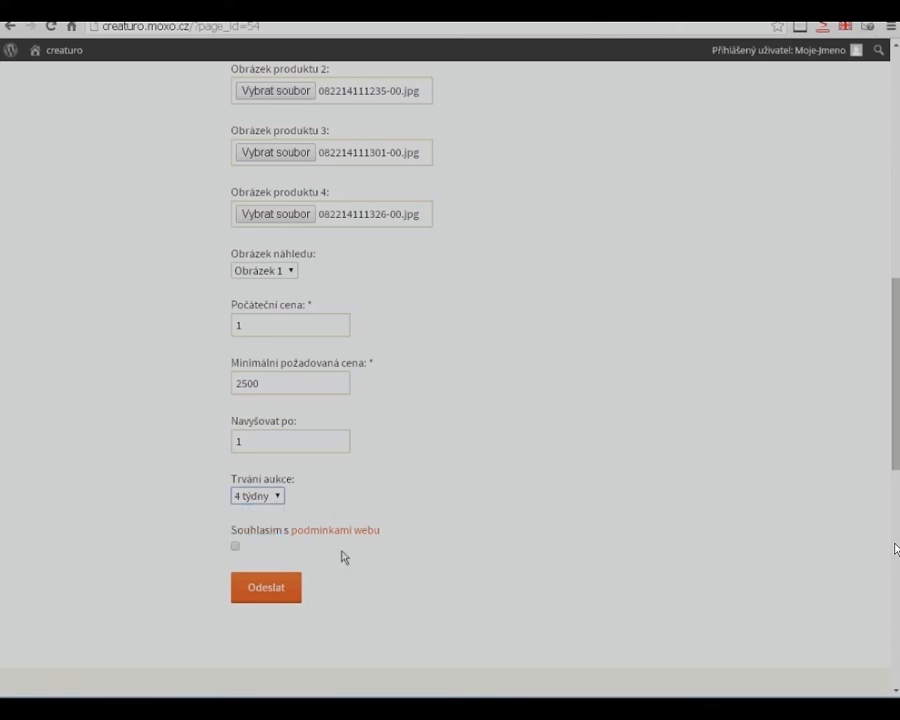
click(236, 546)
- Check the completed auction form from start to end and submit it
scroll(896, 548, up, 10)
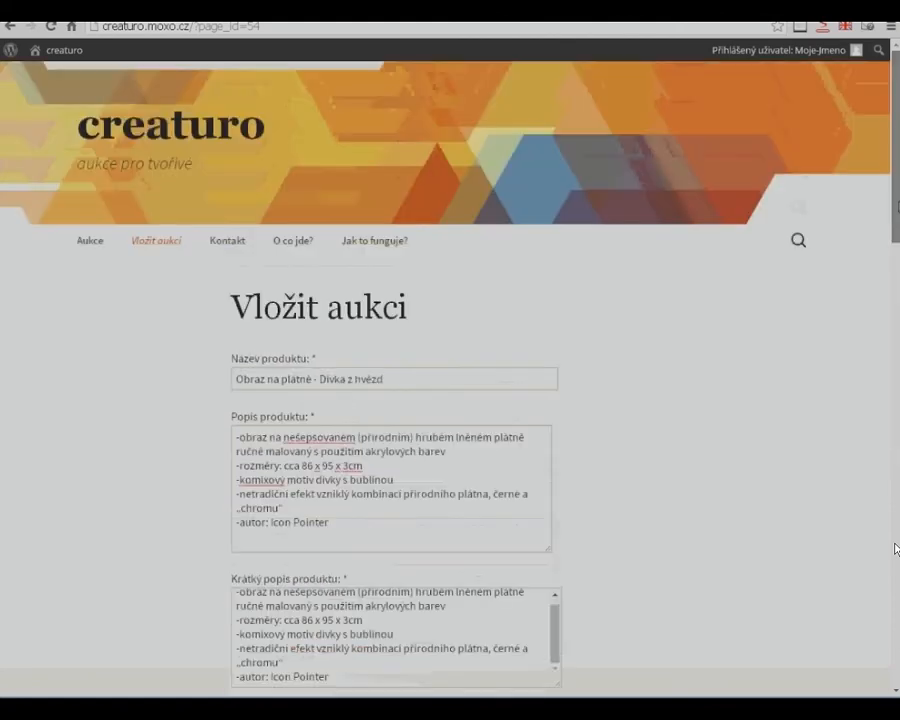
scroll(896, 548, down, 10)
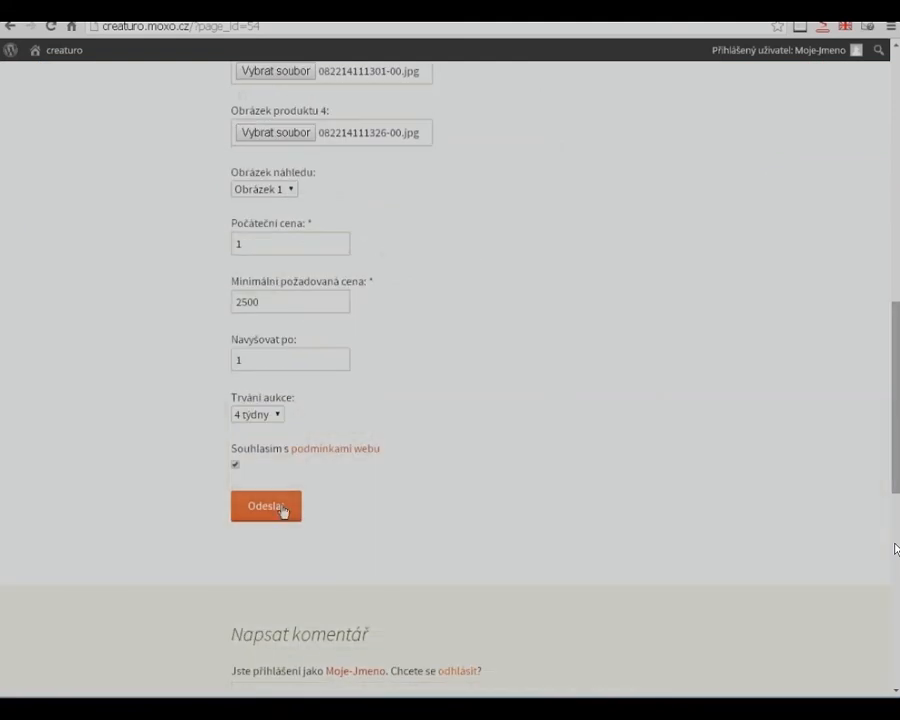
click(283, 510)
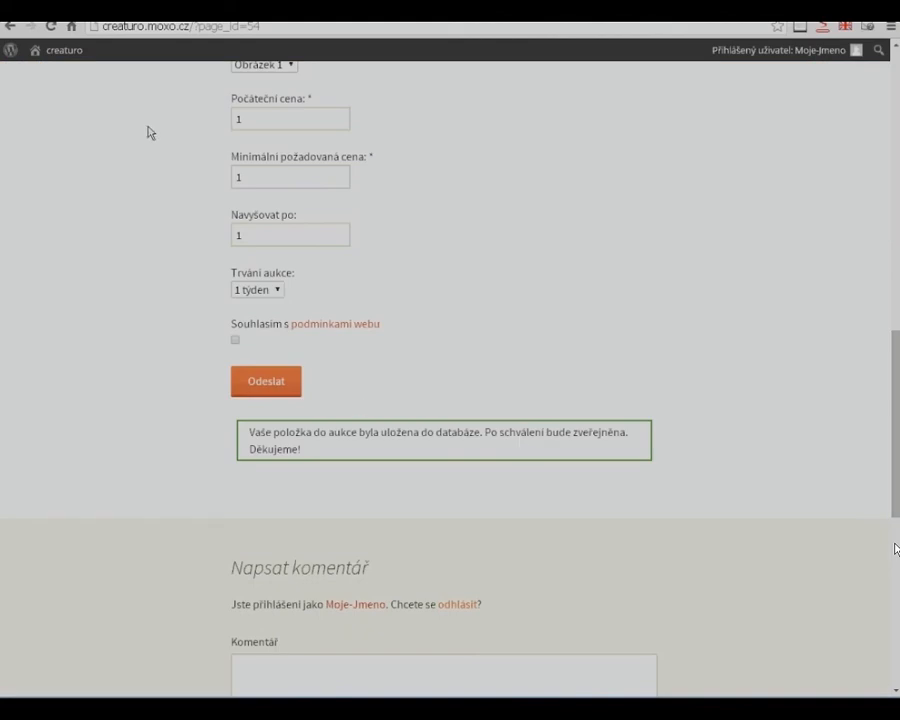
- Go to the Aukce list and open the "Obraz na plátně - Dívka z hvězd" listing
scroll(168, 204, up, 4)
scroll(170, 204, up, 7)
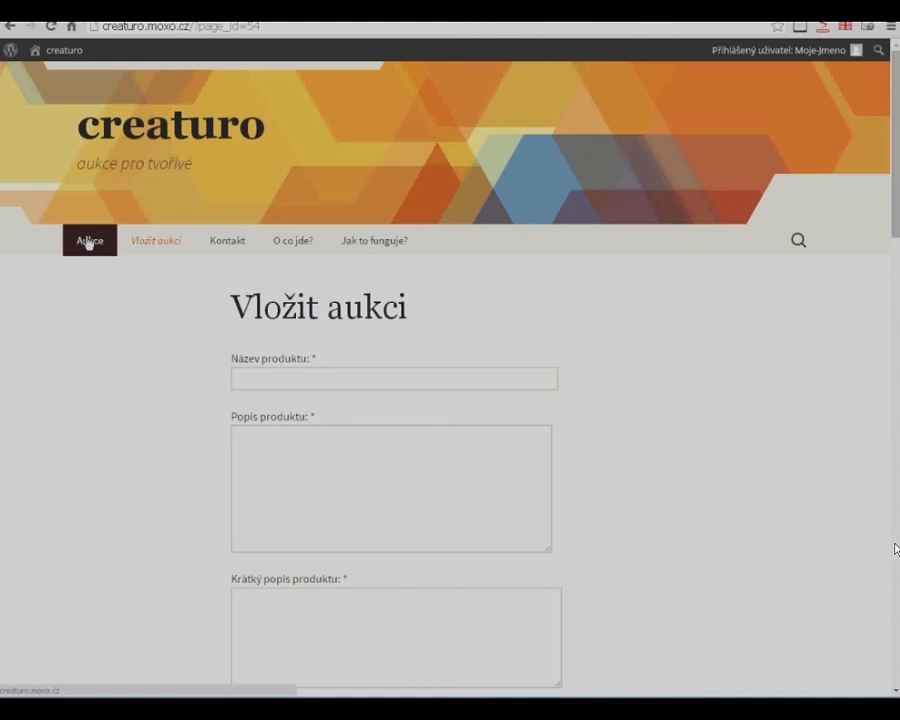
click(88, 241)
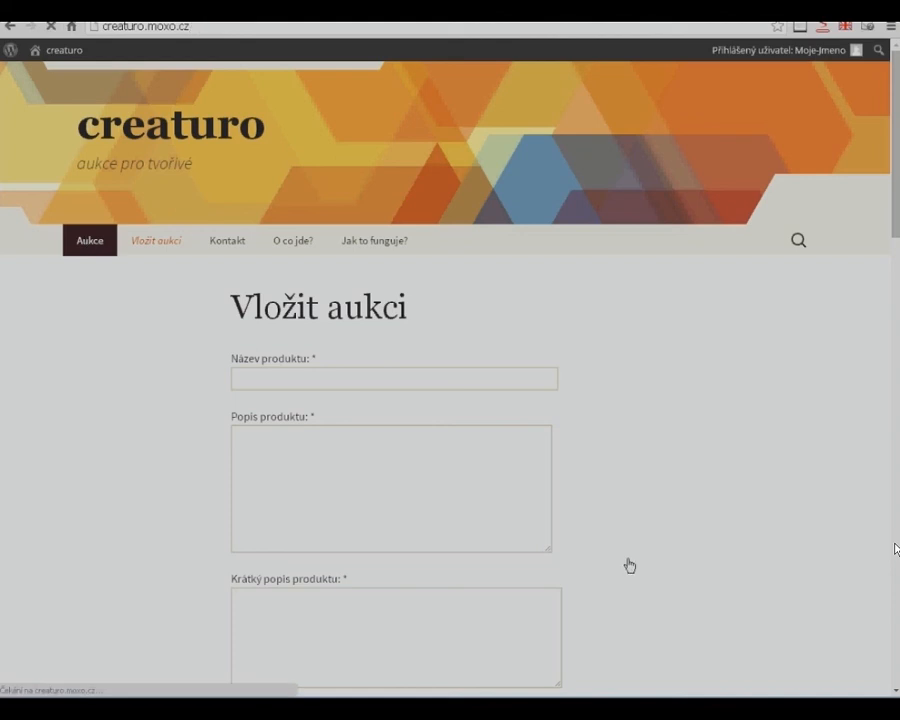
scroll(427, 642, down, 2)
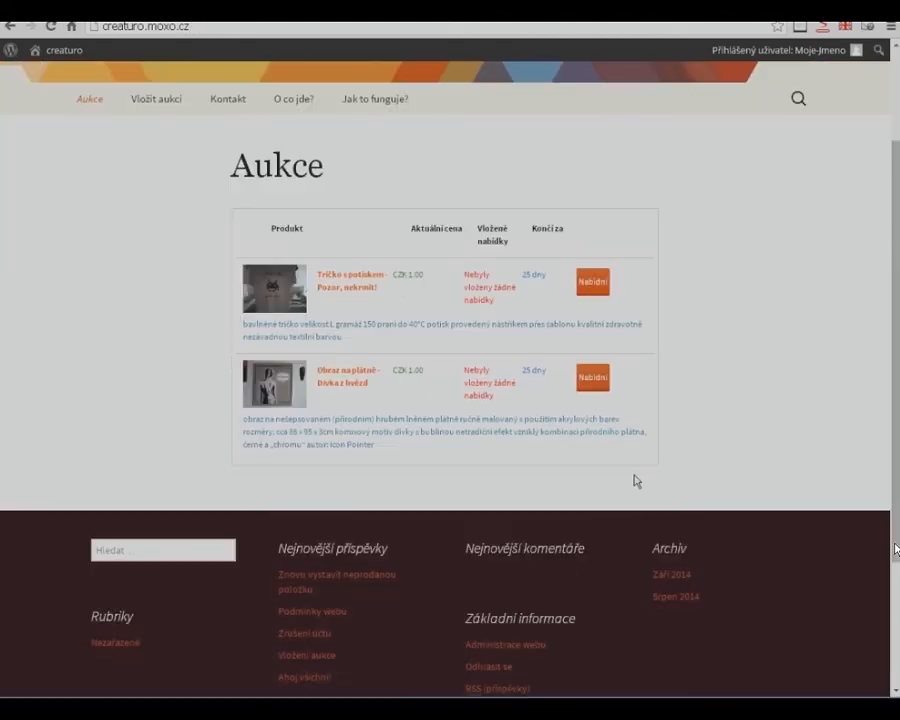
click(352, 377)
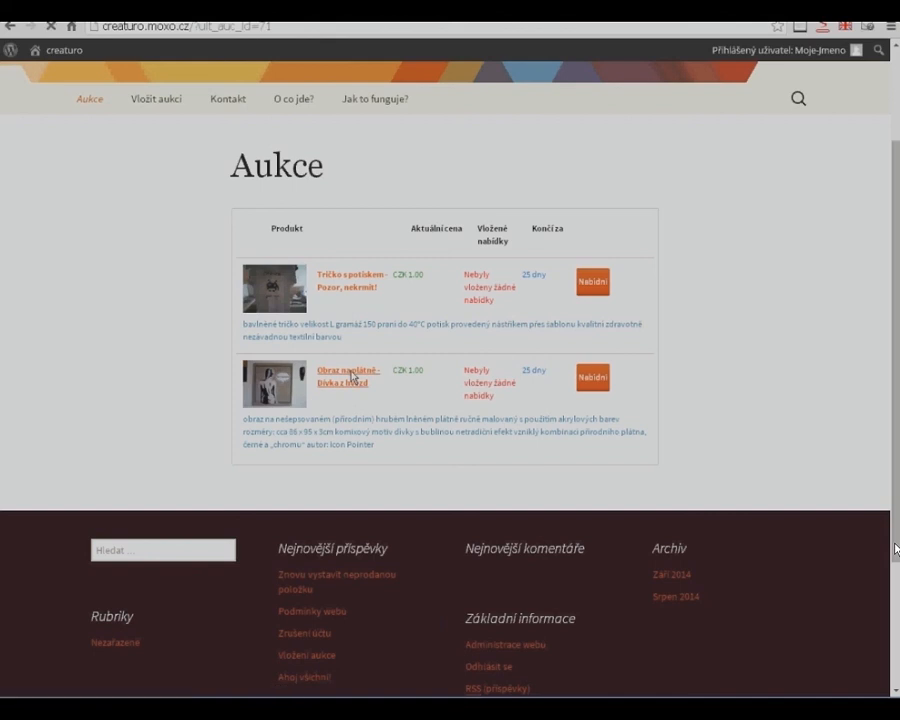
- Look over the painting listing's photos, remaining time, current price, bid field and description
scroll(601, 567, down, 1)
scroll(600, 567, down, 1)
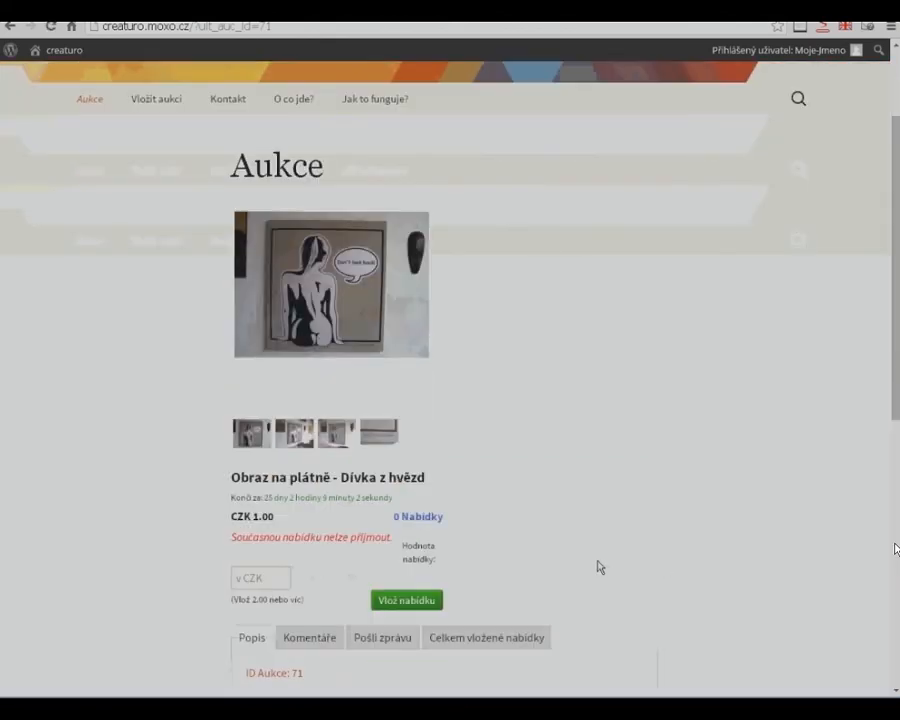
scroll(680, 557, down, 1)
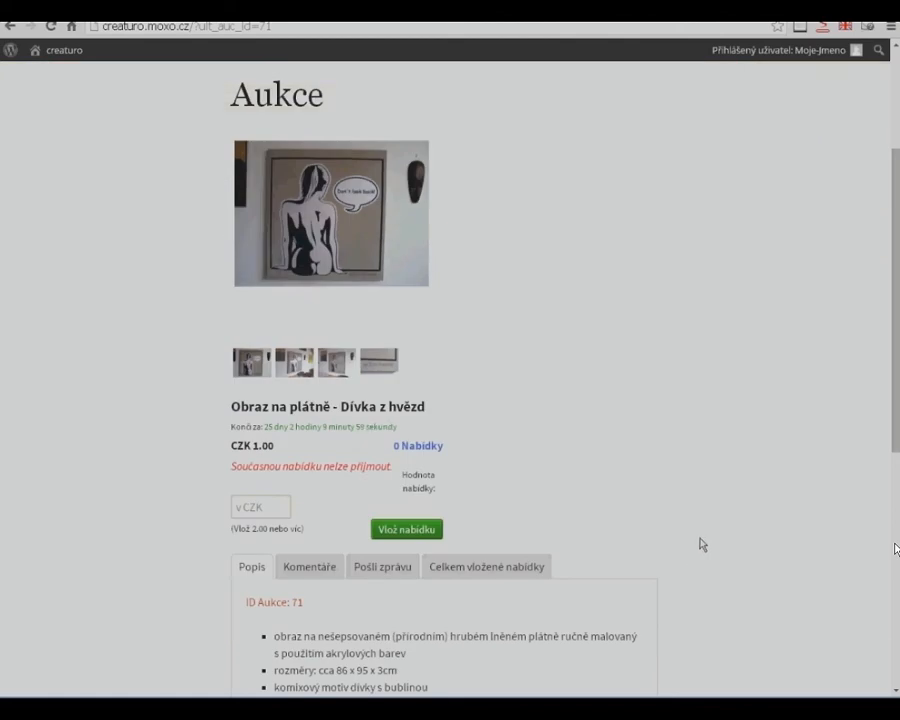
scroll(703, 544, down, 1)
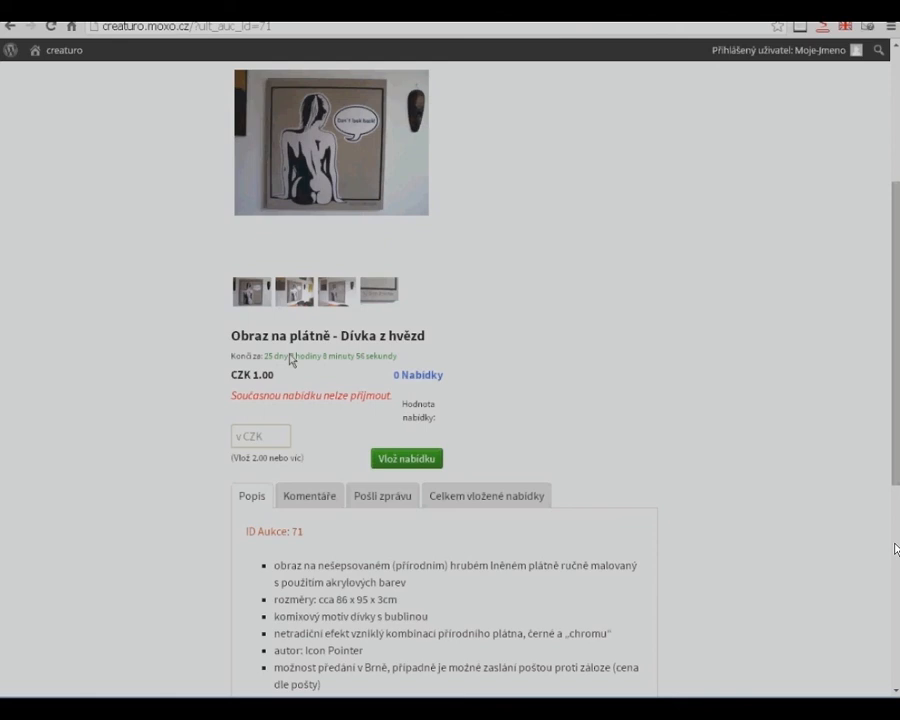
scroll(360, 428, down, 1)
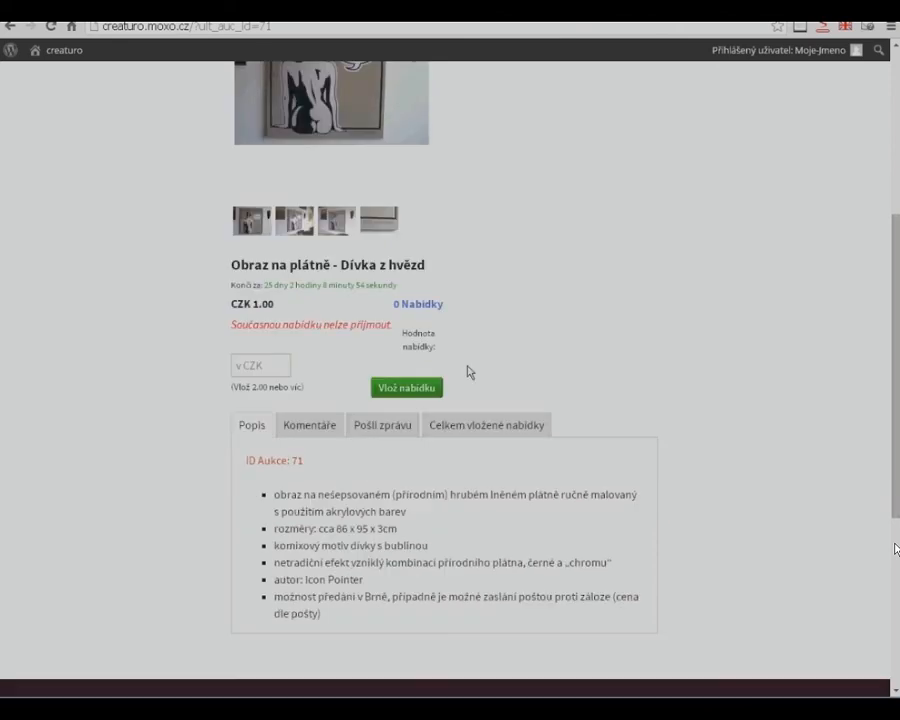
scroll(490, 428, down, 1)
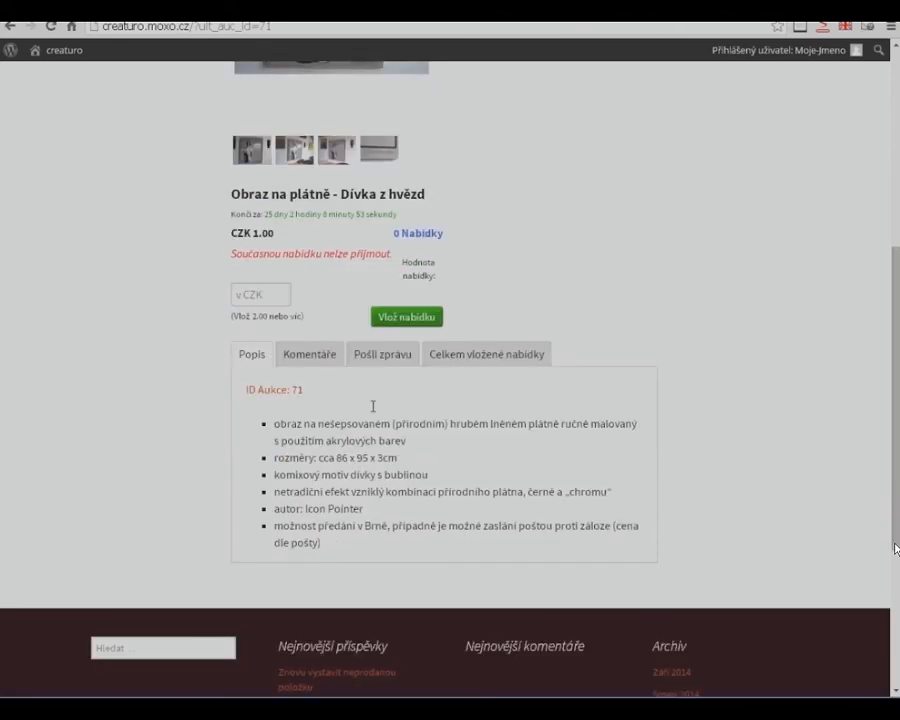
- Examine the listing's Komentáře, Pošli zprávu and Celkem vložené nabídky sections
click(318, 360)
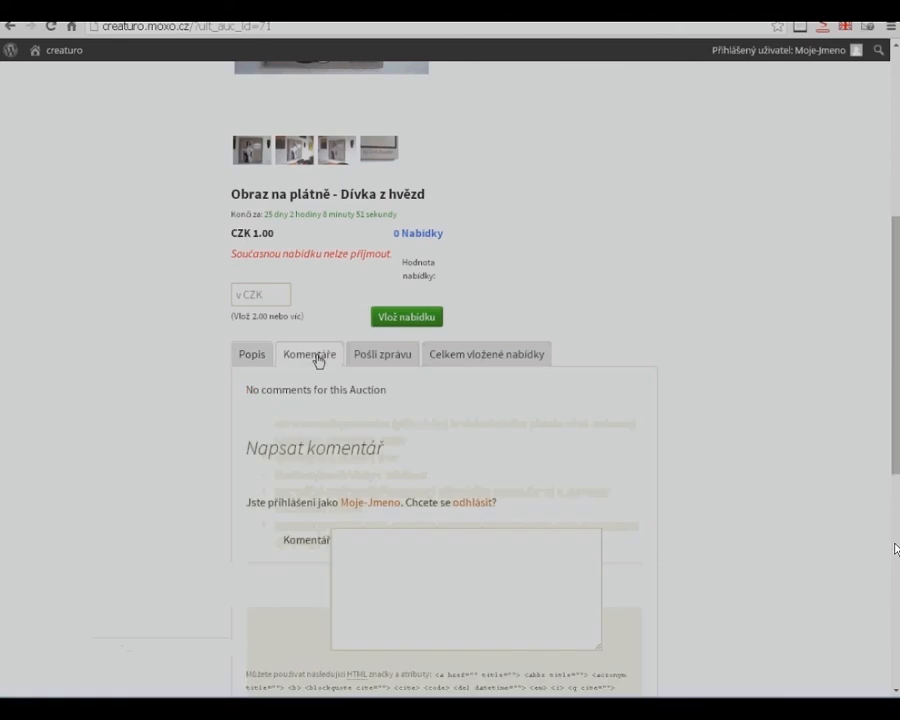
scroll(617, 468, down, 3)
scroll(617, 468, up, 4)
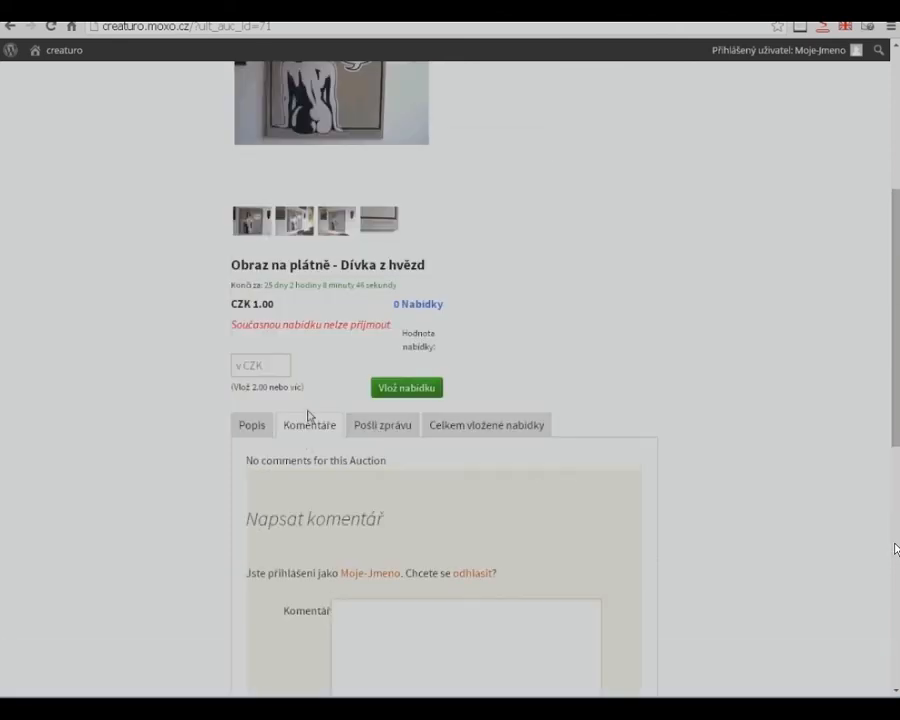
scroll(311, 431, up, 4)
scroll(522, 486, up, 1)
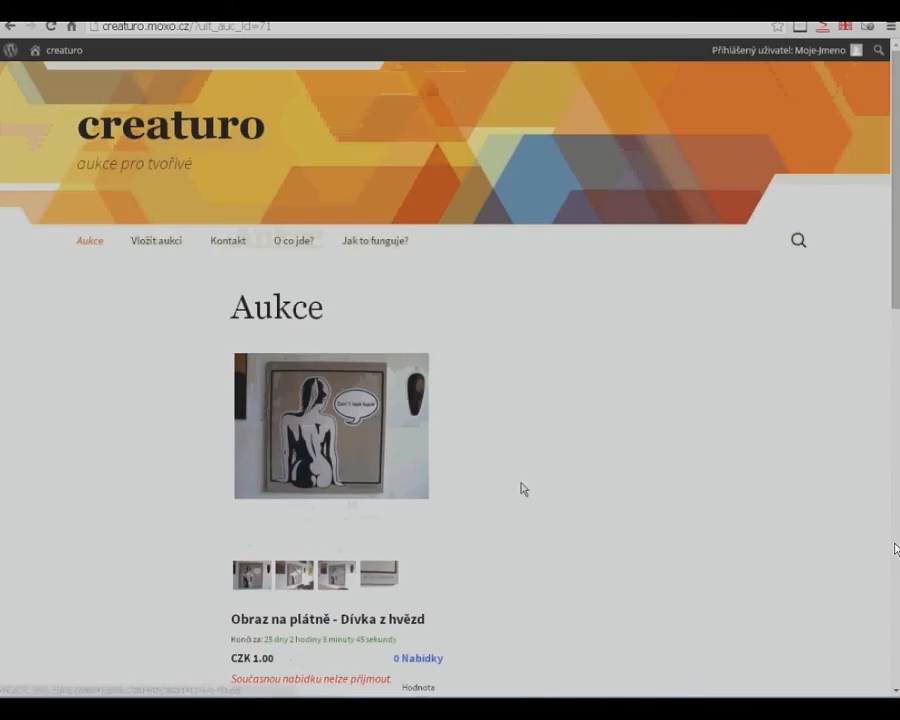
scroll(510, 485, down, 4)
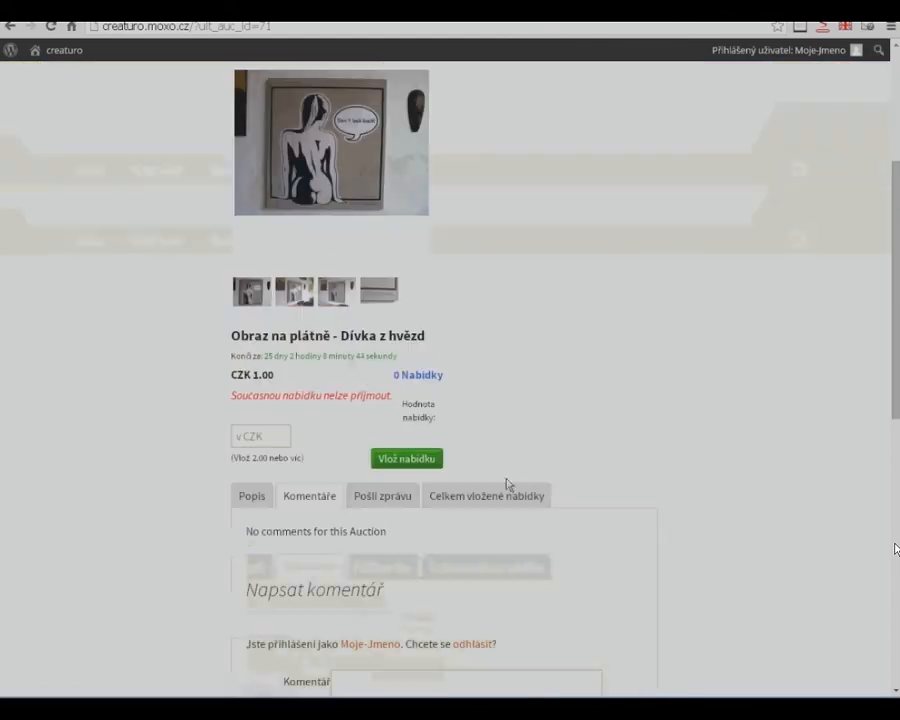
click(398, 504)
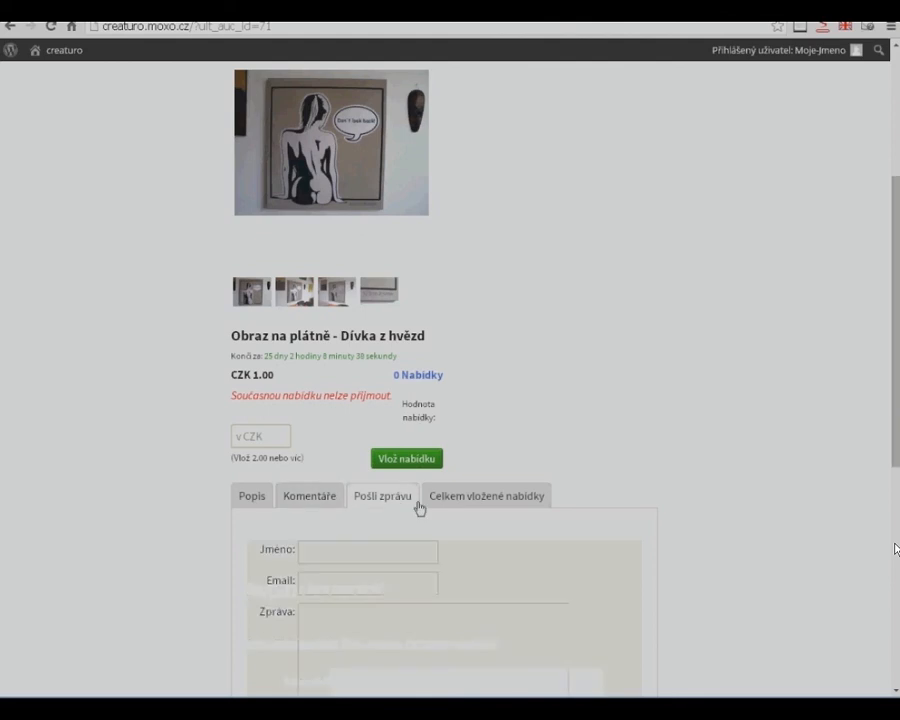
click(505, 496)
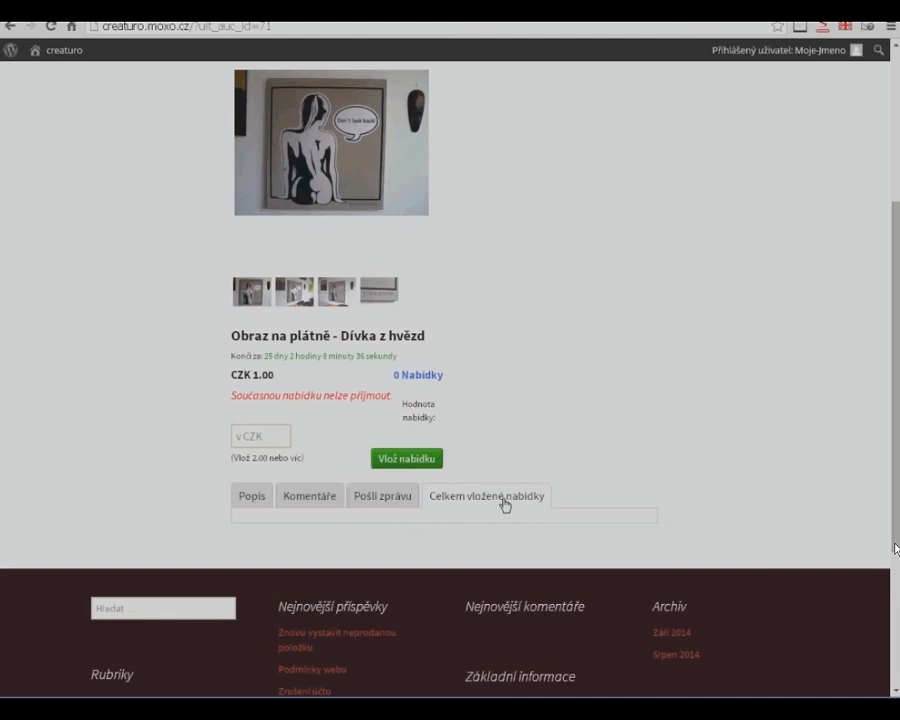